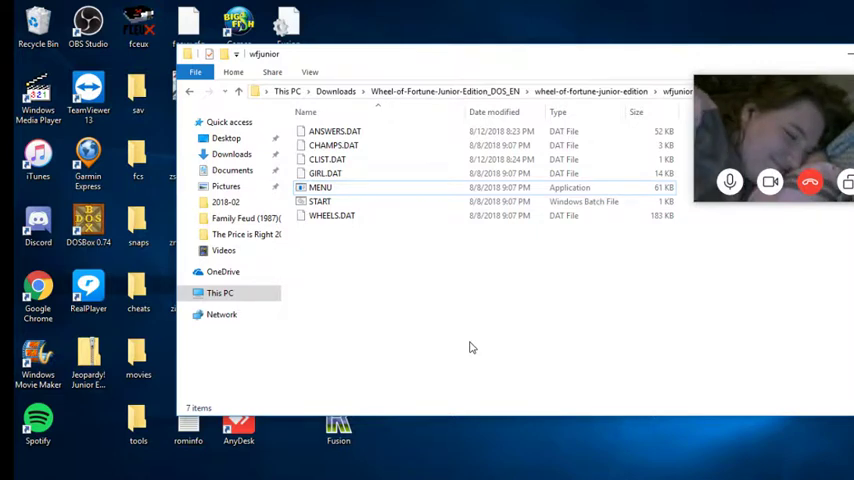
Launch the MENU program in DOSBox and close the folder window.
{"action": "left_click", "coordinate": [336, 190], "text": "shift"}
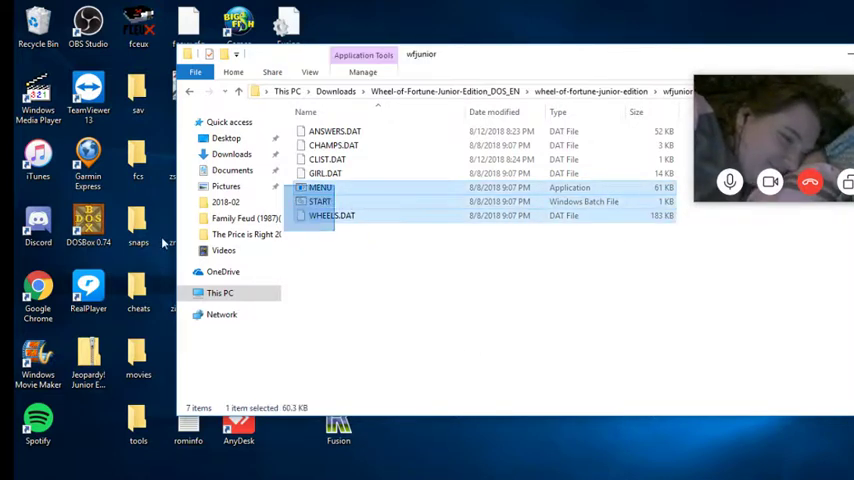
{"action": "left_click", "coordinate": [336, 190]}
{"action": "left_click_drag", "start_coordinate": [336, 190], "coordinate": [100, 247]}
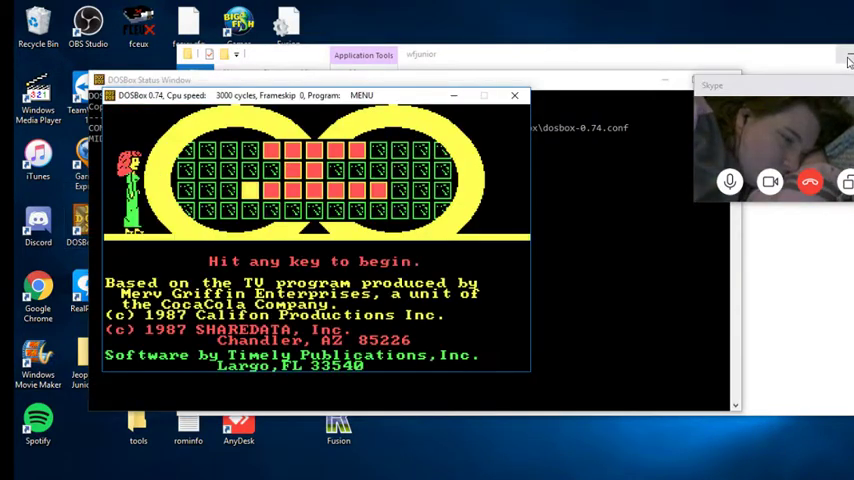
{"action": "left_click", "coordinate": [848, 62]}
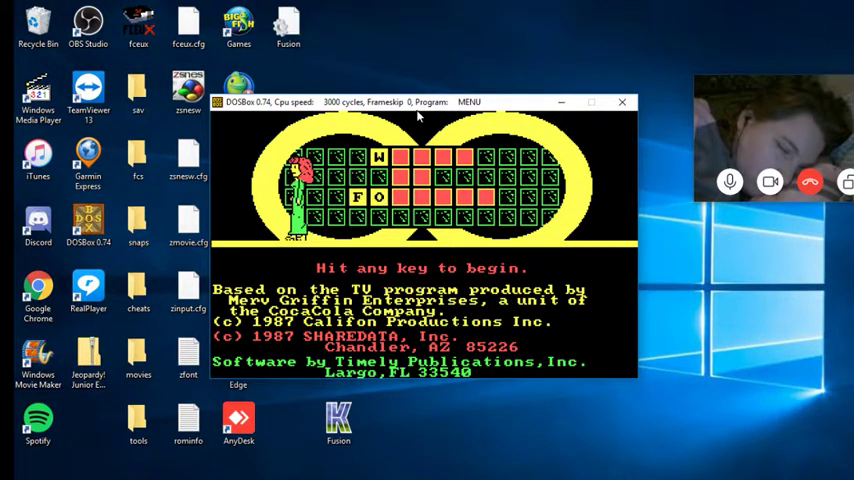
Begin a one-player game, answering that player 1 is not a returning champ.
{"action": "key", "text": "Return"}
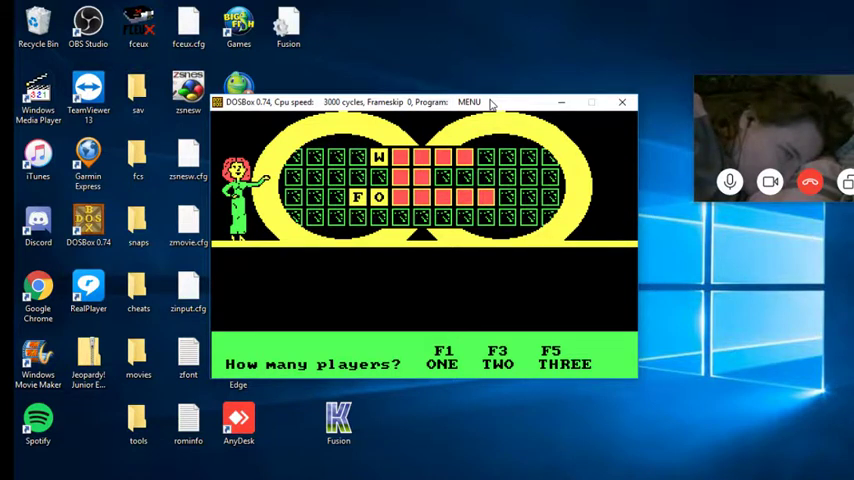
{"action": "key", "text": "F1"}
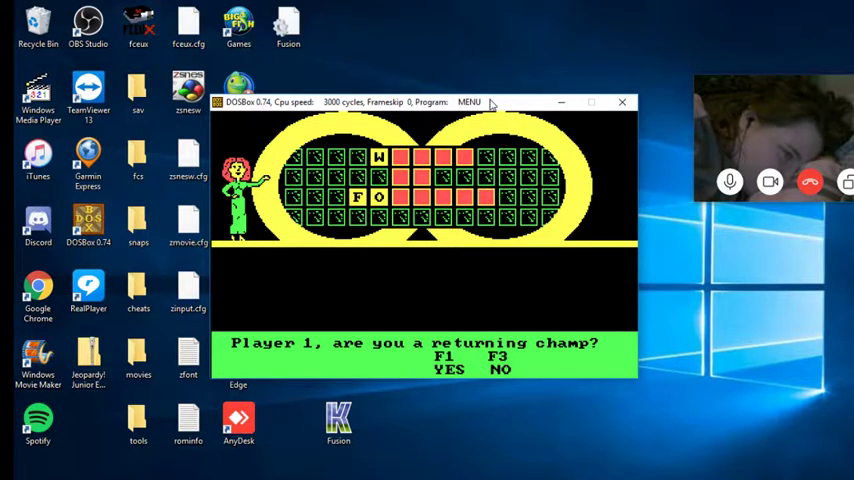
{"action": "key", "text": "F3"}
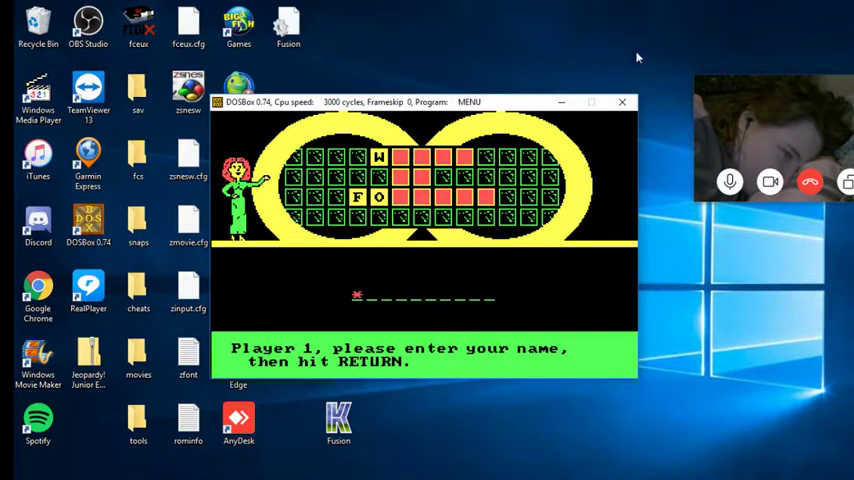
Relaunch MENU in DOSBox, minimize the status window, and move the game window right.
{"action": "left_click", "coordinate": [622, 101]}
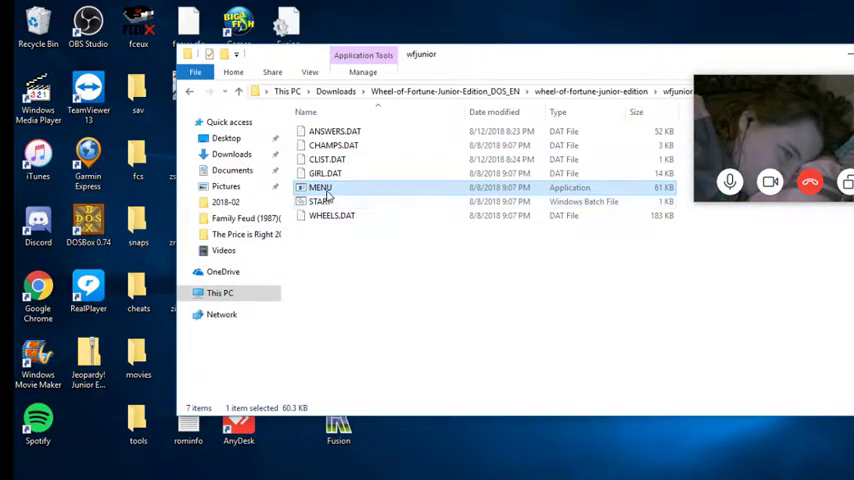
{"action": "left_click_drag", "start_coordinate": [322, 189], "coordinate": [88, 224]}
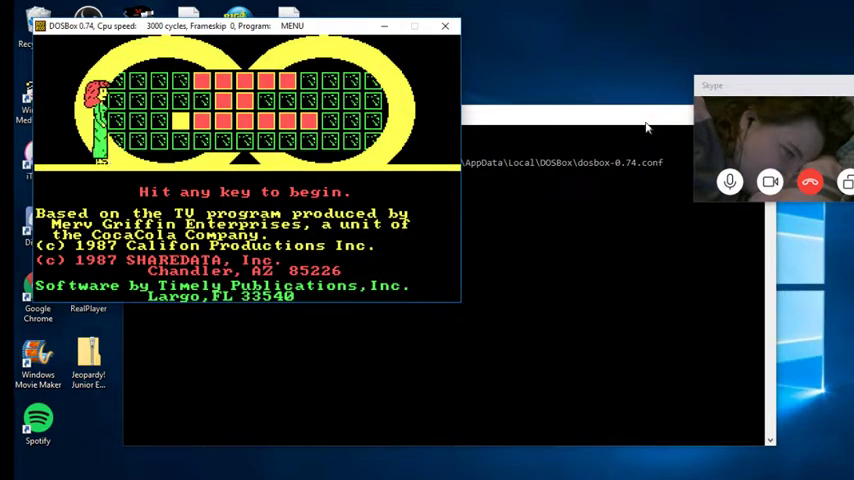
{"action": "left_click_drag", "start_coordinate": [646, 120], "coordinate": [572, 124]}
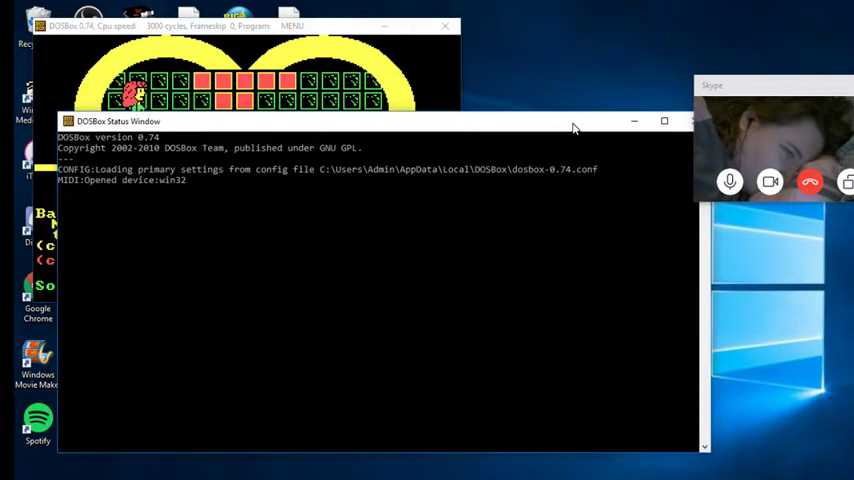
{"action": "left_click", "coordinate": [635, 120]}
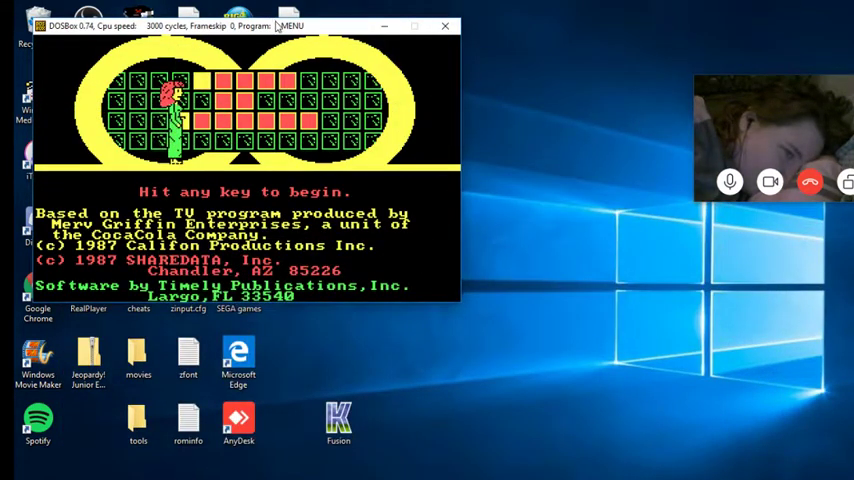
{"action": "mouse_move", "coordinate": [311, 26]}
{"action": "left_mouse_down"}
{"action": "mouse_move", "coordinate": [425, 72]}
{"action": "mouse_move", "coordinate": [522, 90]}
{"action": "left_mouse_up"}
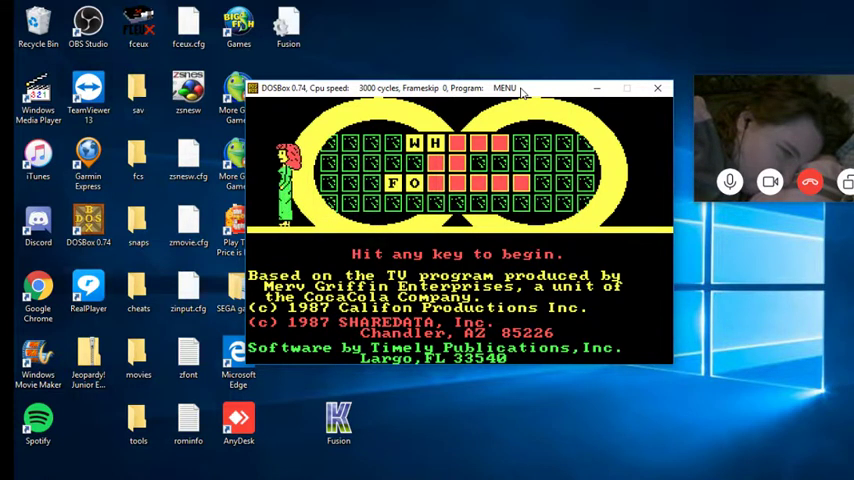
Enter players CHRISTINE and STEVEN, neither one a returning champ.
{"action": "key", "text": "Return"}
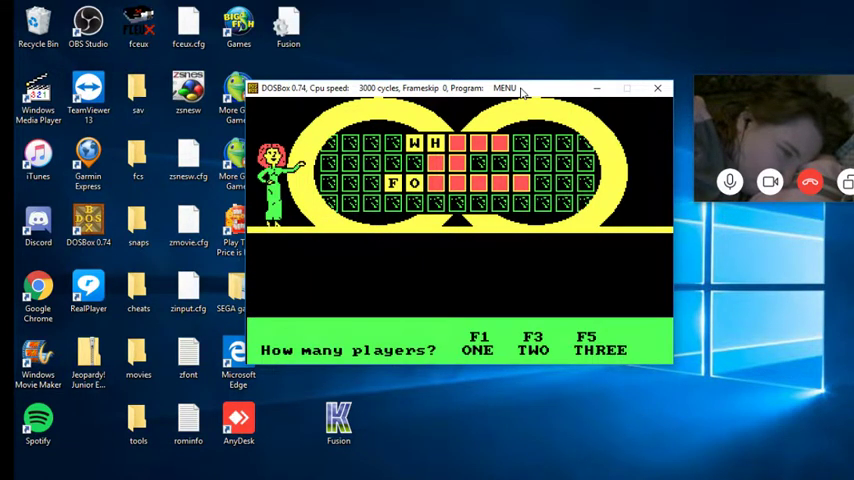
{"action": "key", "text": "F1"}
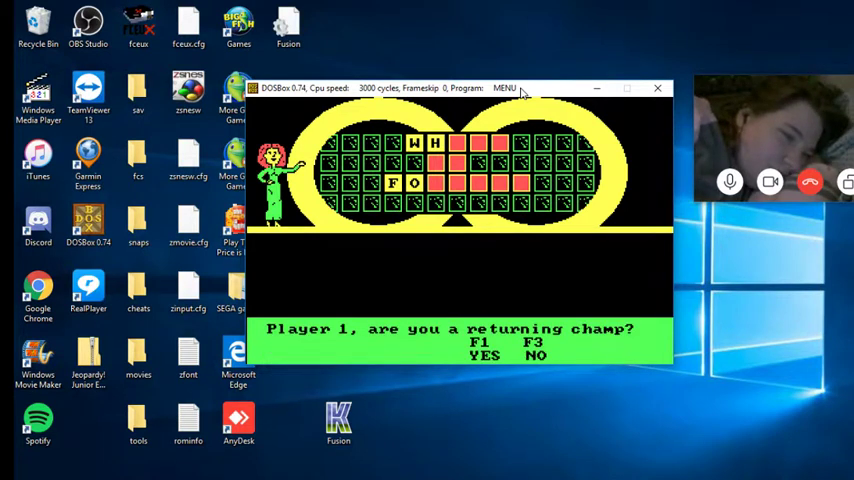
{"action": "key", "text": "F3"}
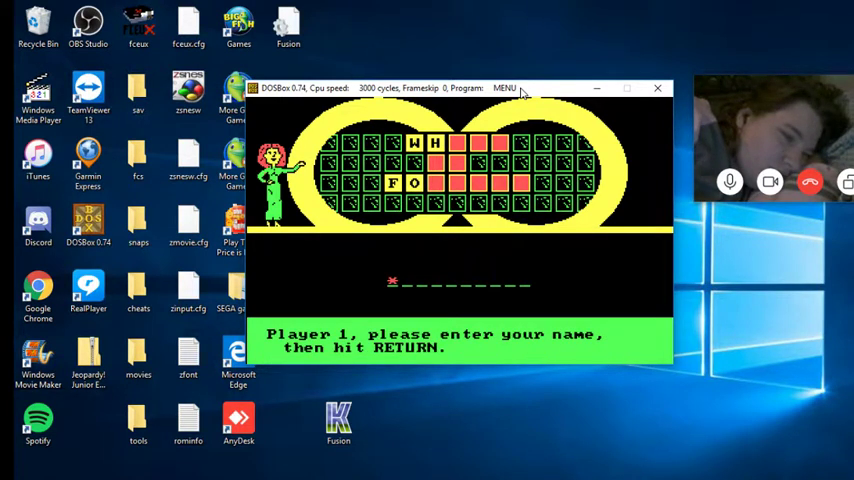
{"action": "type", "text": "CHRISTINE"}
{"action": "key", "text": "Return"}
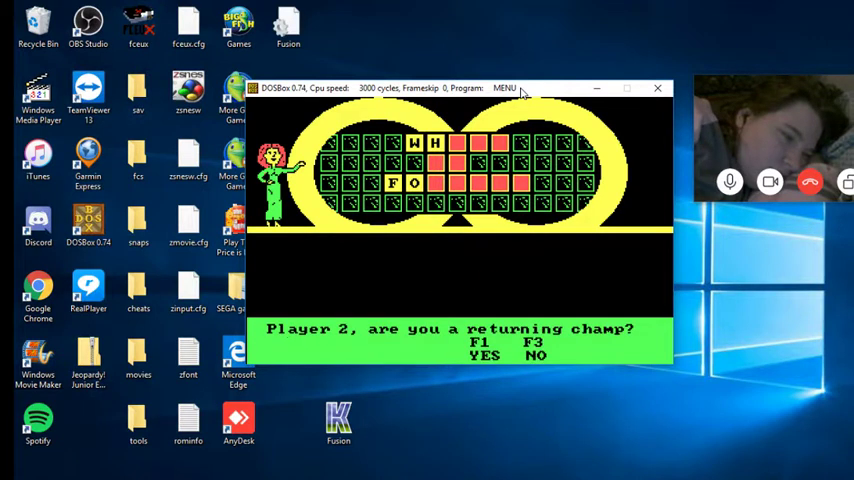
{"action": "key", "text": "F3"}
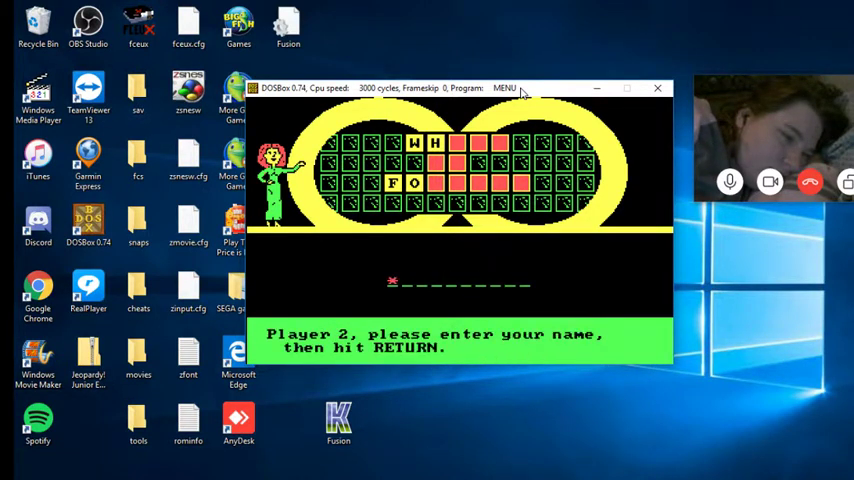
{"action": "type", "text": "STEVEN"}
{"action": "key", "text": "Return"}
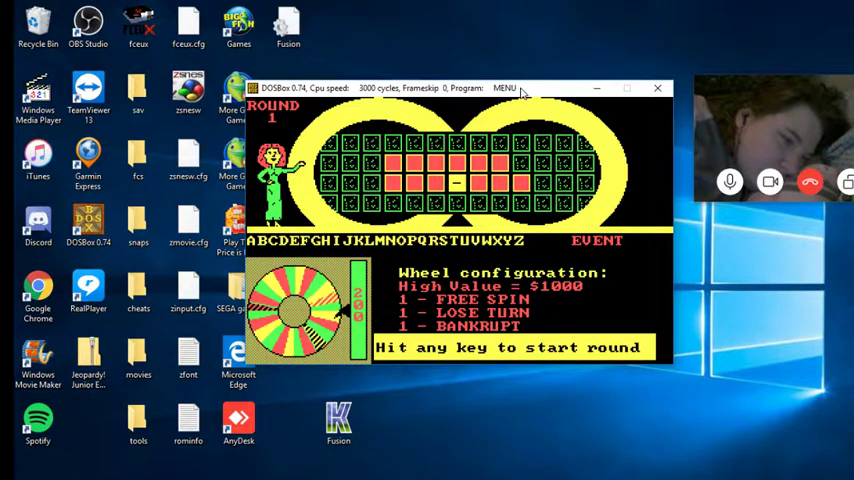
Start Round 1 and spin the wheel twice.
{"action": "key", "text": "space"}
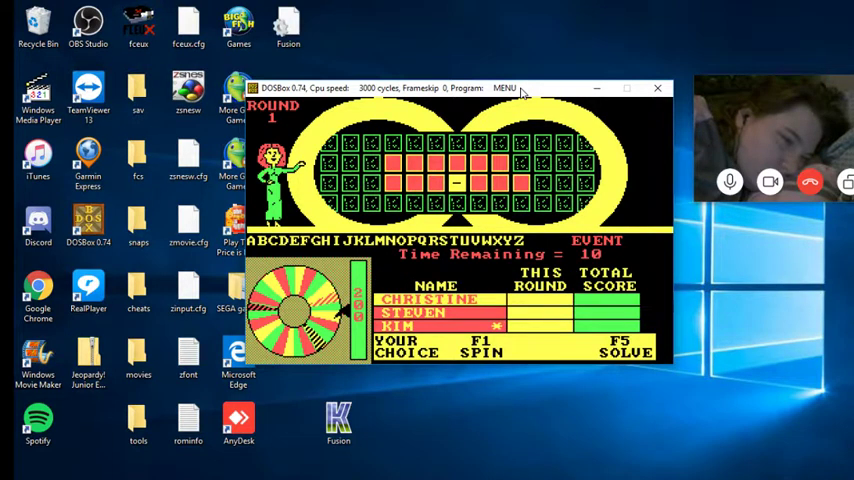
{"action": "key", "text": "F1"}
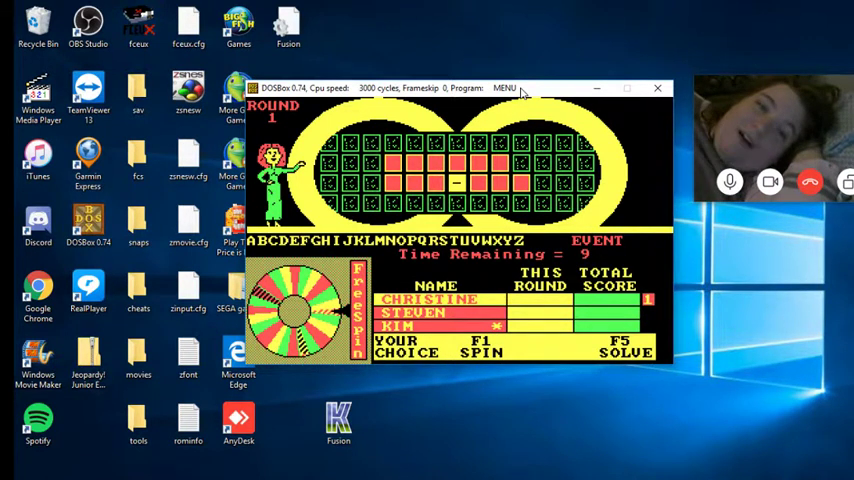
{"action": "key", "text": "F1"}
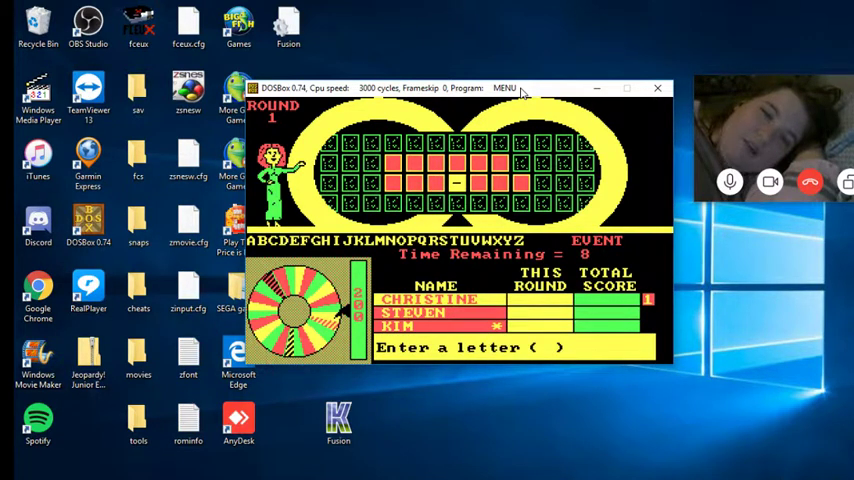
{"action": "type", "text": "s"}
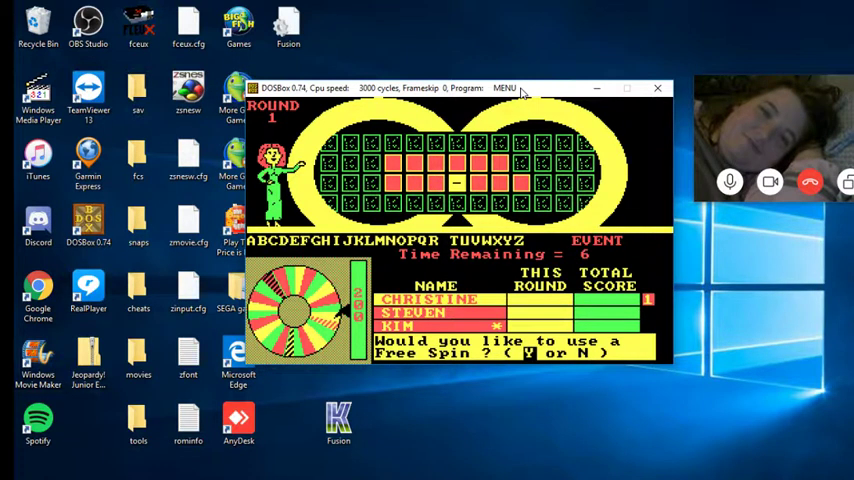
Use the free spin and keep spinning, calling N and T, then spin twice more.
{"action": "key", "text": "y"}
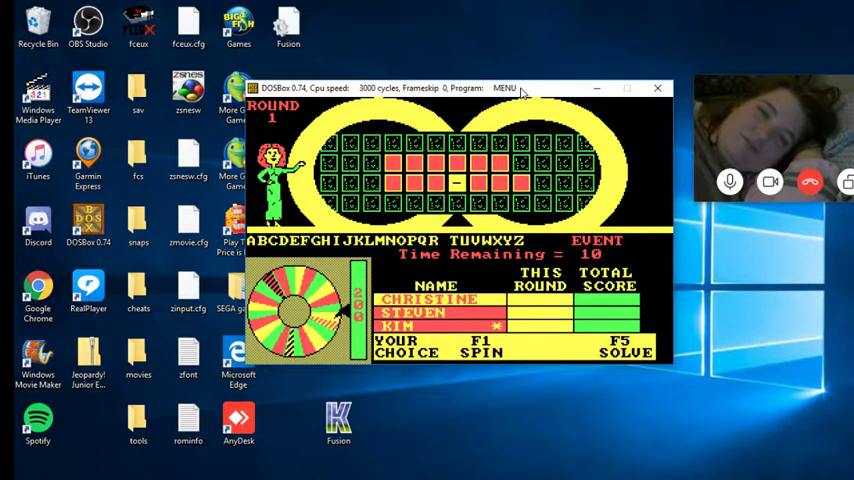
{"action": "key", "text": "F1"}
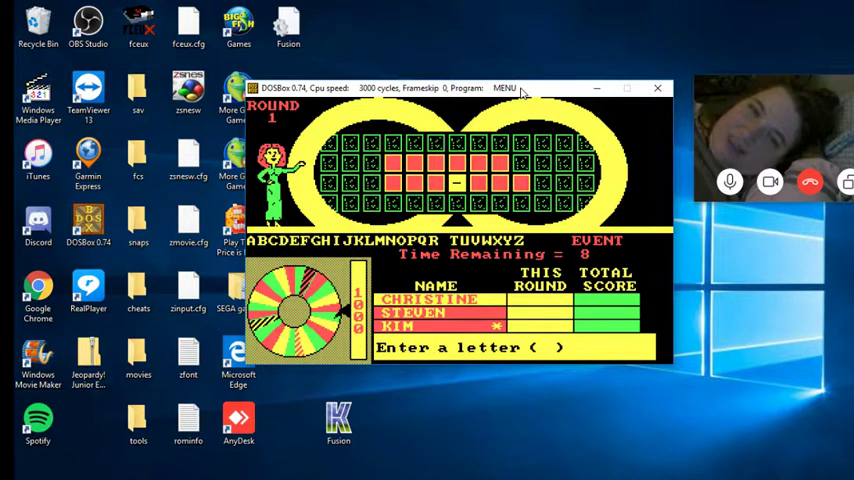
{"action": "key", "text": "n"}
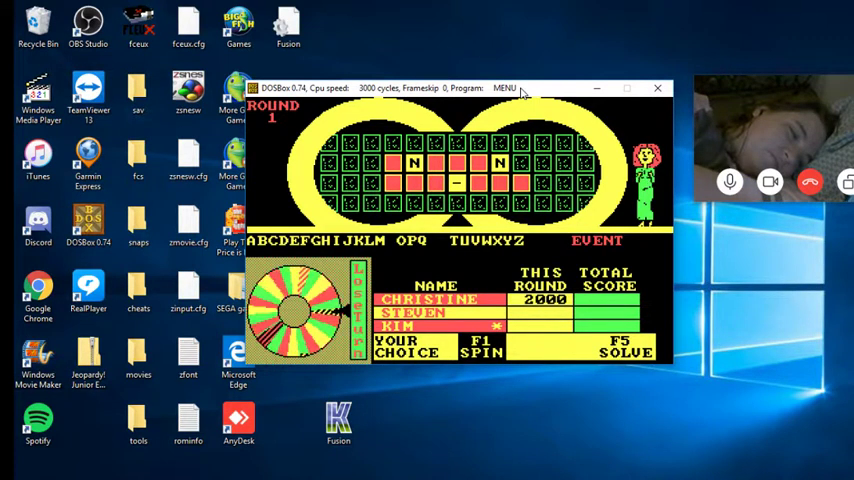
{"action": "key", "text": "F1"}
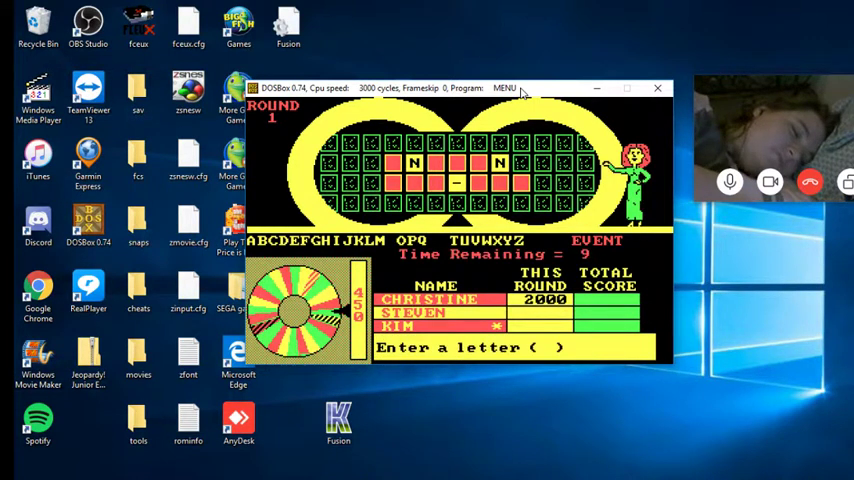
{"action": "key", "text": "t"}
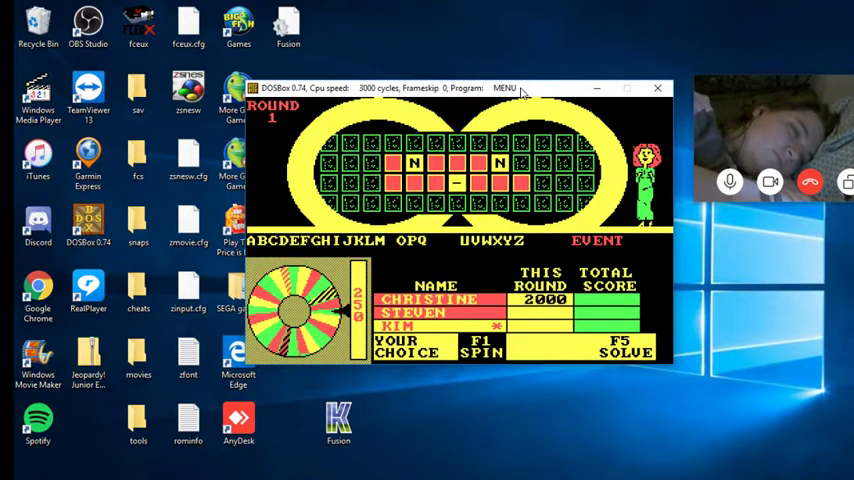
{"action": "key", "text": "F1"}
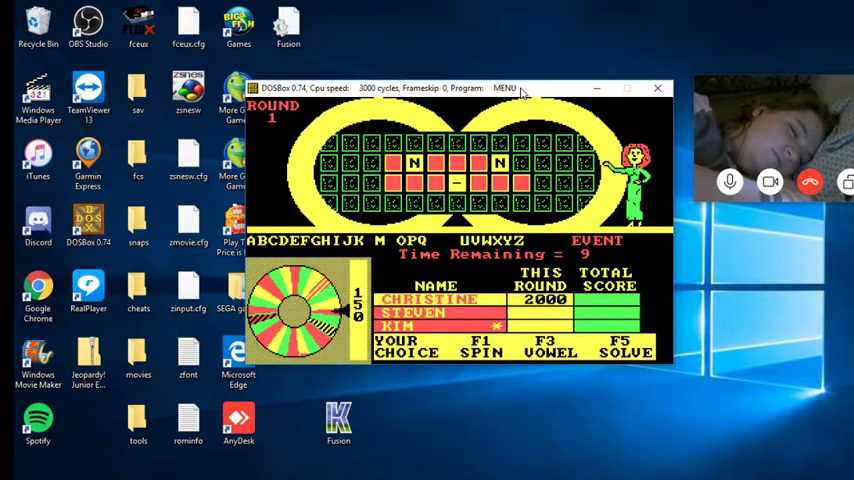
{"action": "key", "text": "F1"}
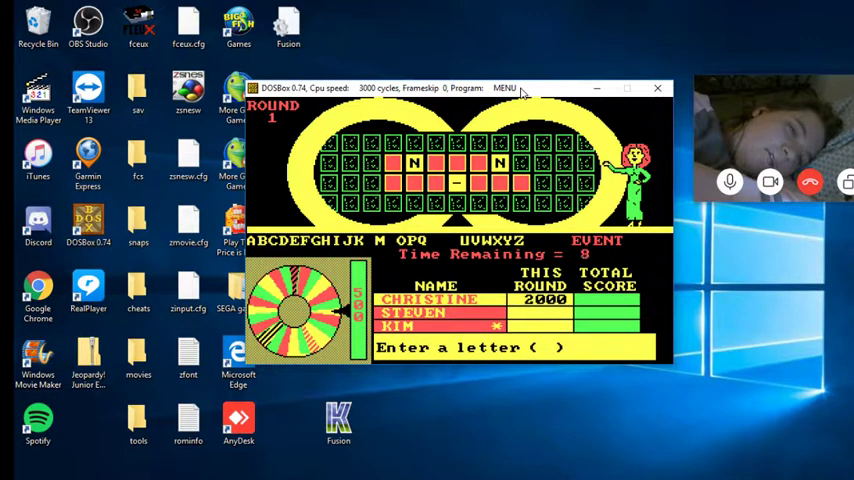
{"action": "type", "text": "h"}
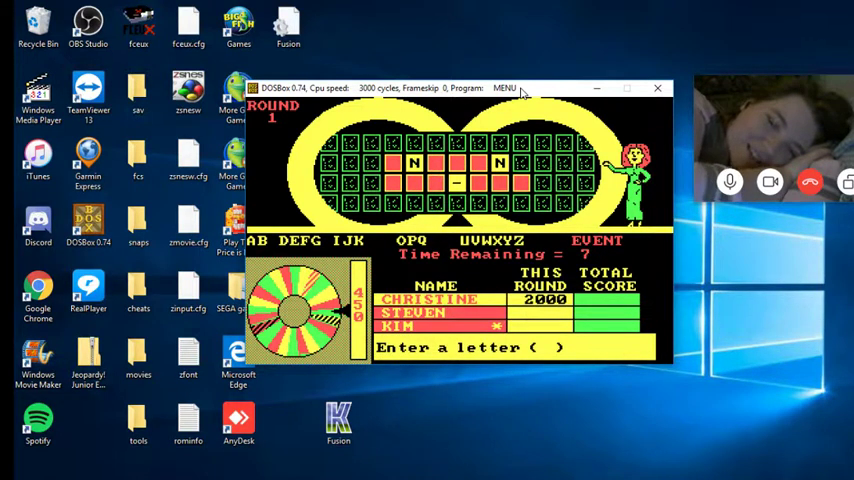
Call P, buy E, then spin and call G and B.
{"action": "key", "text": "p"}
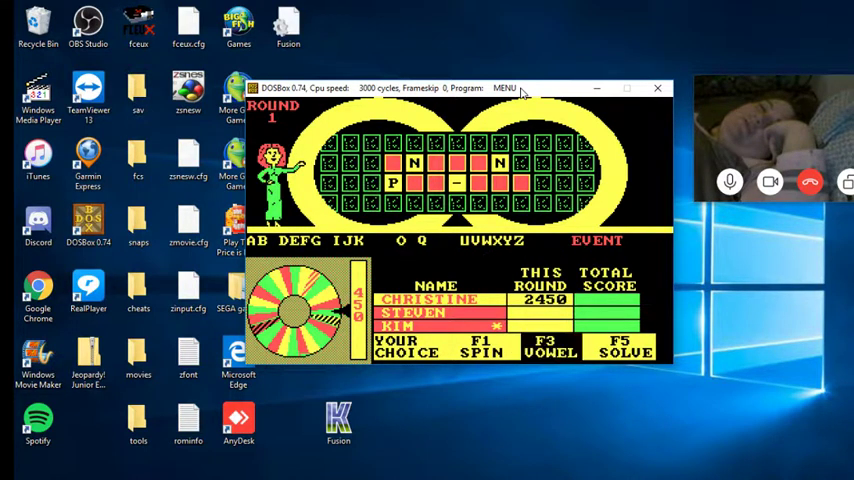
{"action": "key", "text": "F3"}
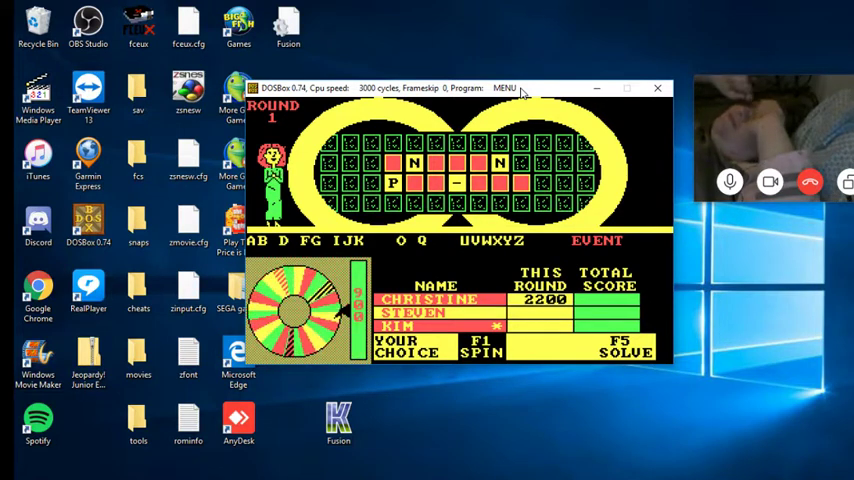
{"action": "key", "text": "F1"}
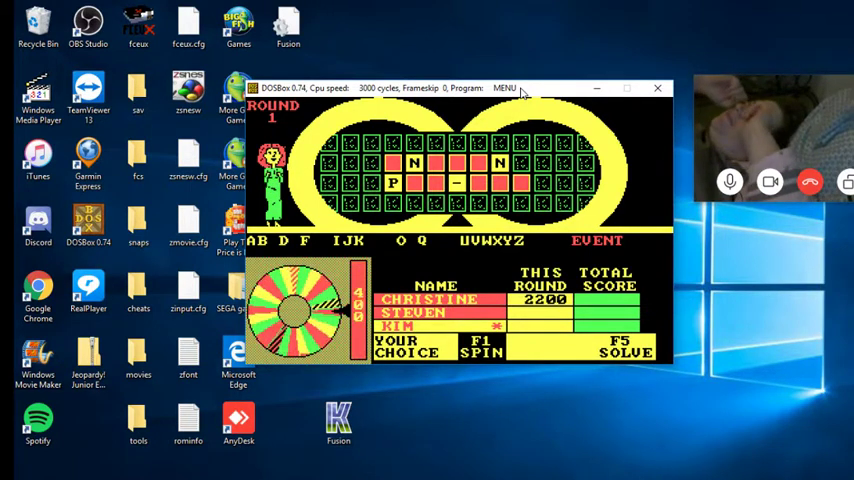
{"action": "key", "text": "F1"}
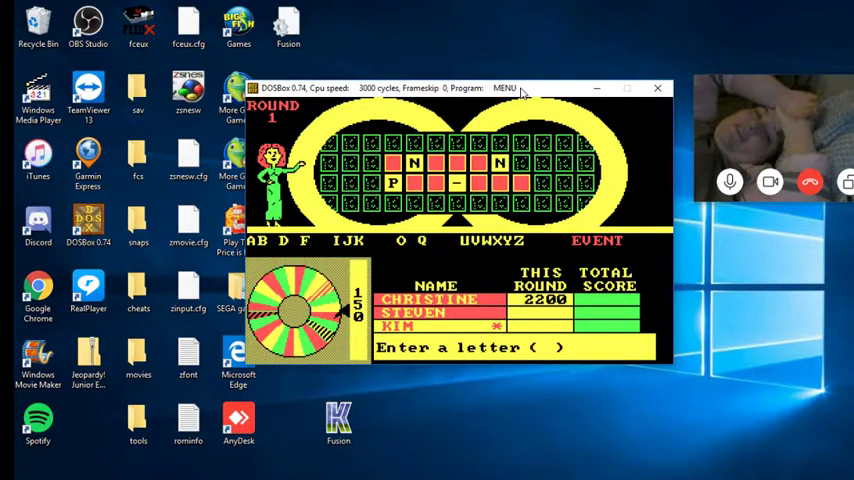
{"action": "key", "text": "b"}
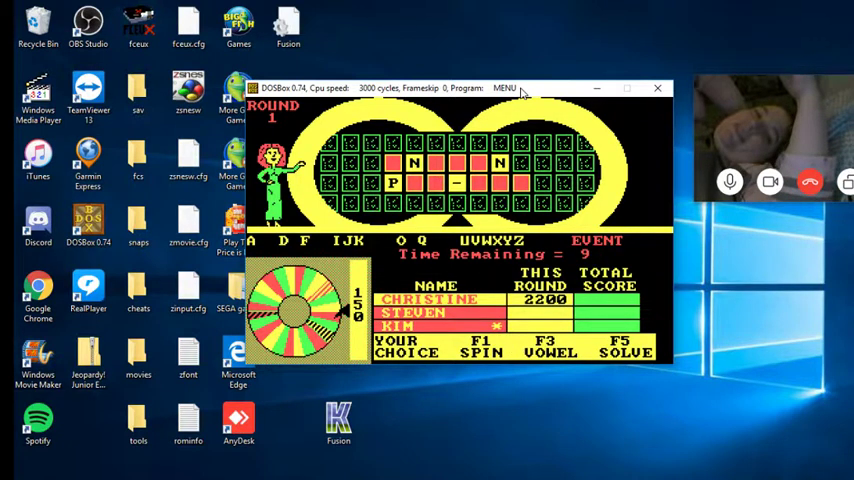
Buy the vowel A, continue past the turn choice, and spin again.
{"action": "key", "text": "F3"}
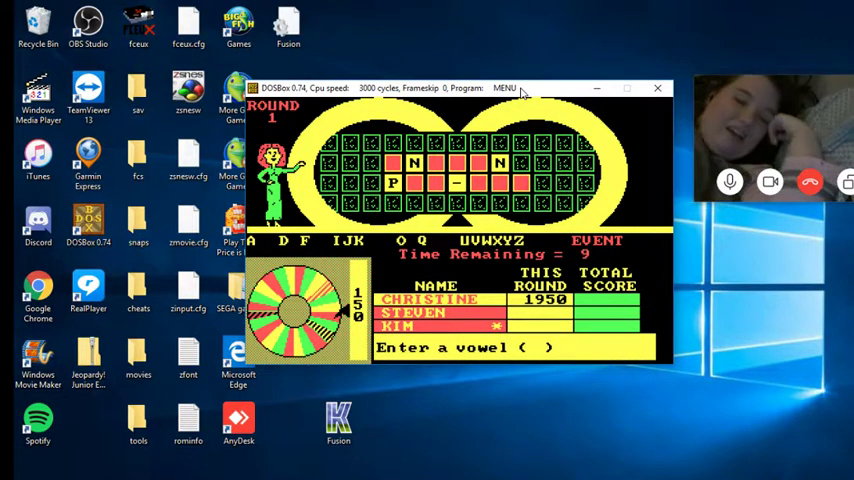
{"action": "key", "text": "a"}
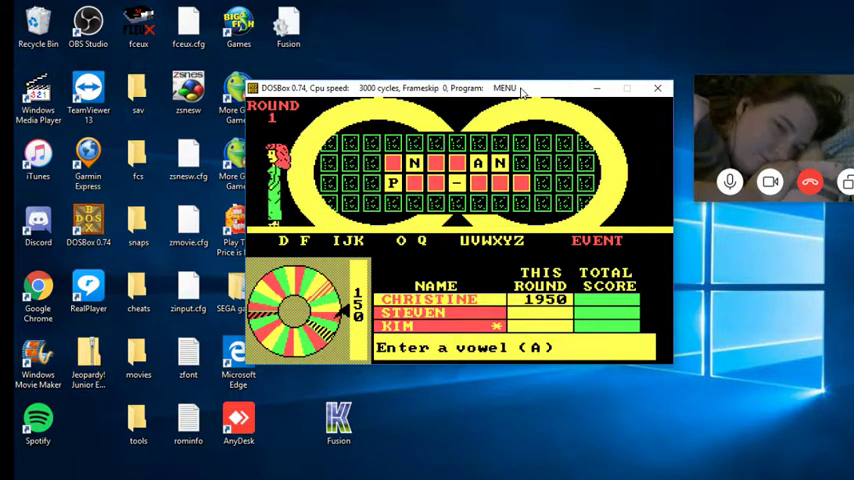
{"action": "key", "text": "F1"}
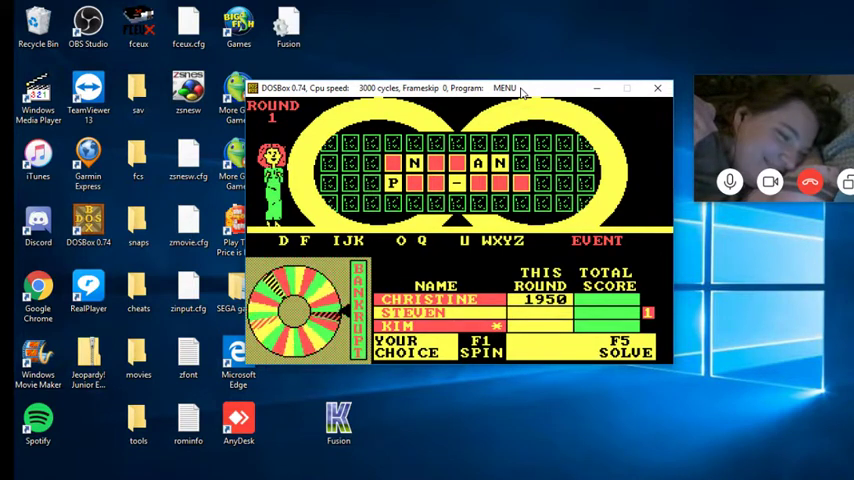
{"action": "key", "text": "F1"}
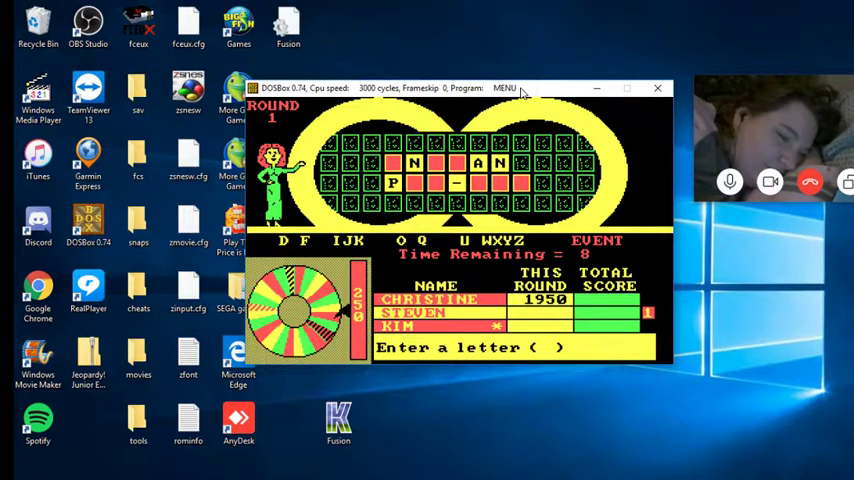
Call D, use the free spin, buy I, then spin again.
{"action": "key", "text": "d"}
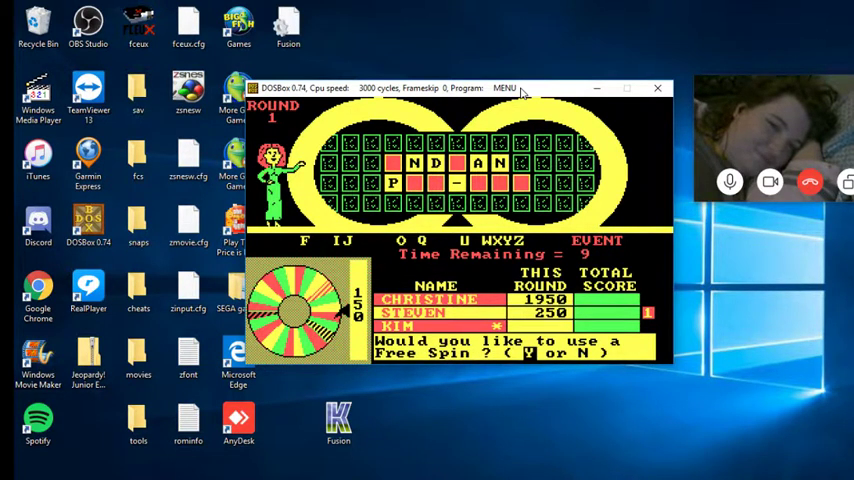
{"action": "key", "text": "y"}
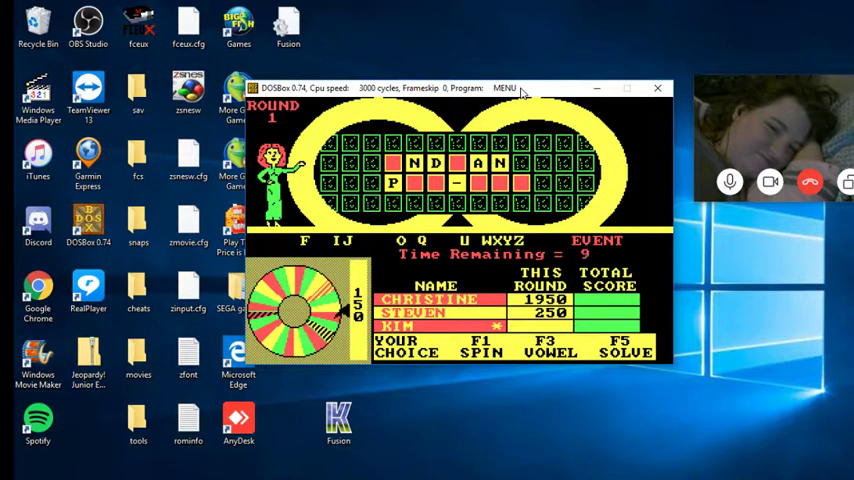
{"action": "key", "text": "F3"}
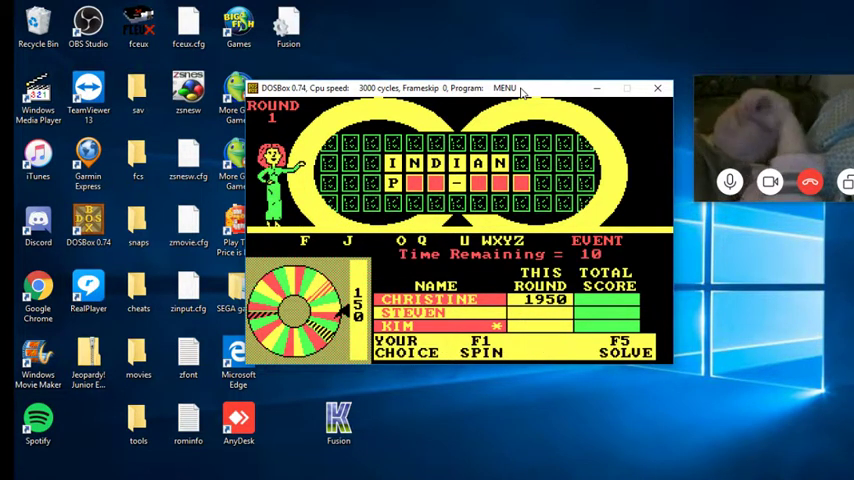
{"action": "key", "text": "F1"}
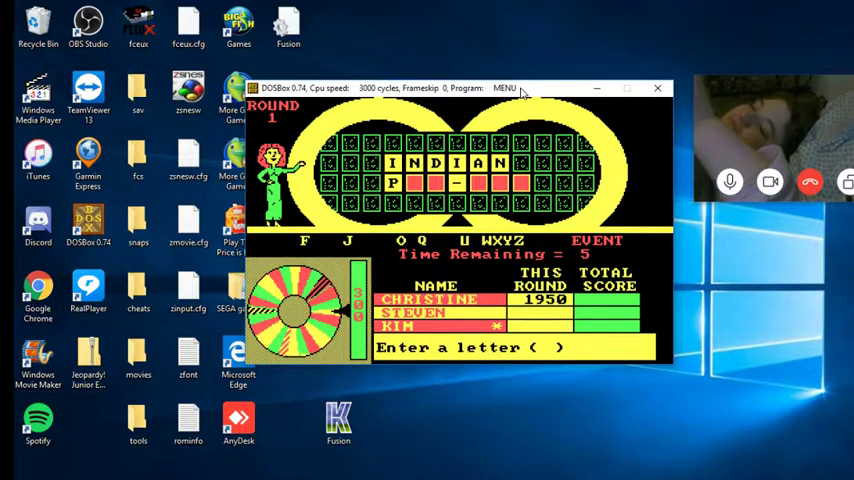
{"action": "type", "text": "Y"}
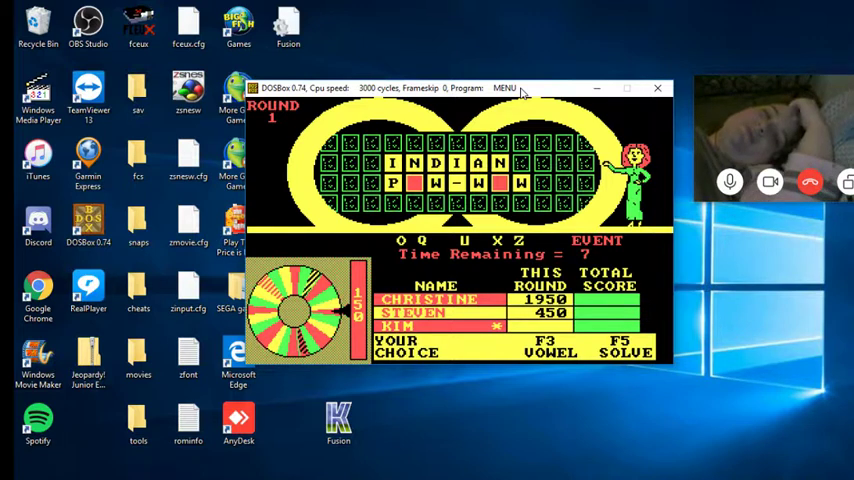
Solve the puzzle with the answer INDIAN POW-WOW.
{"action": "key", "text": "F5"}
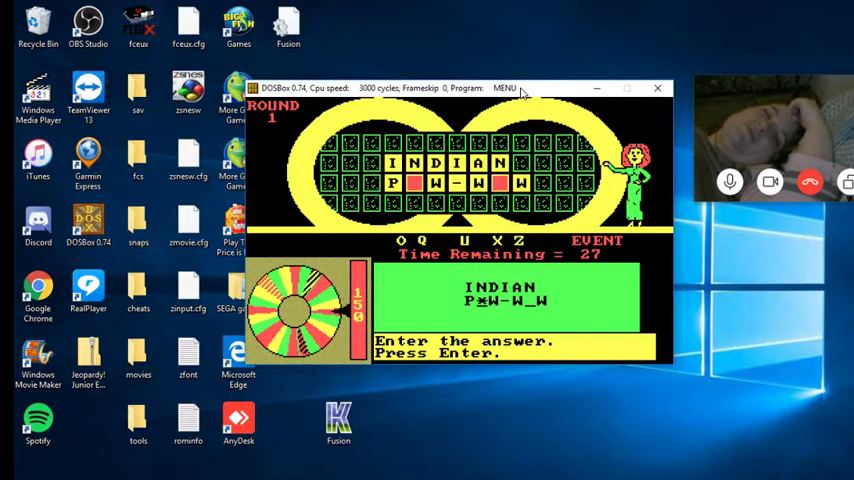
{"action": "key", "text": "Return"}
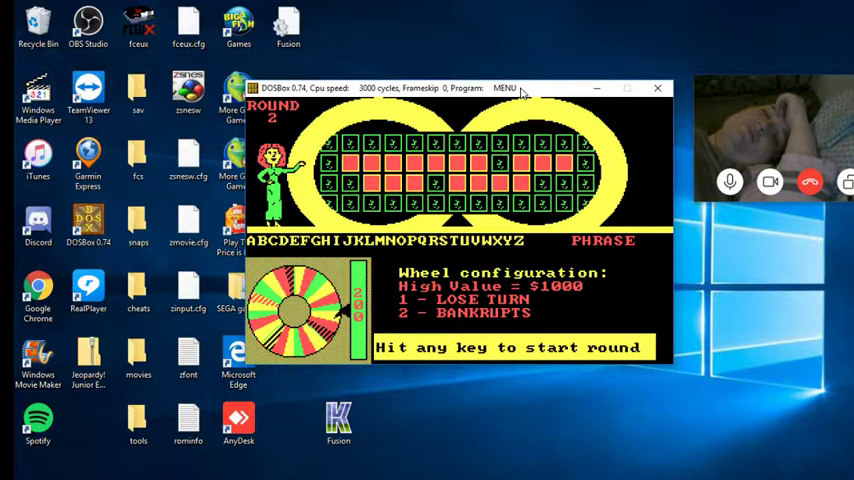
Start round 2, spin, and buy the vowel E.
{"action": "key", "text": "space"}
{"action": "key", "text": "F1"}
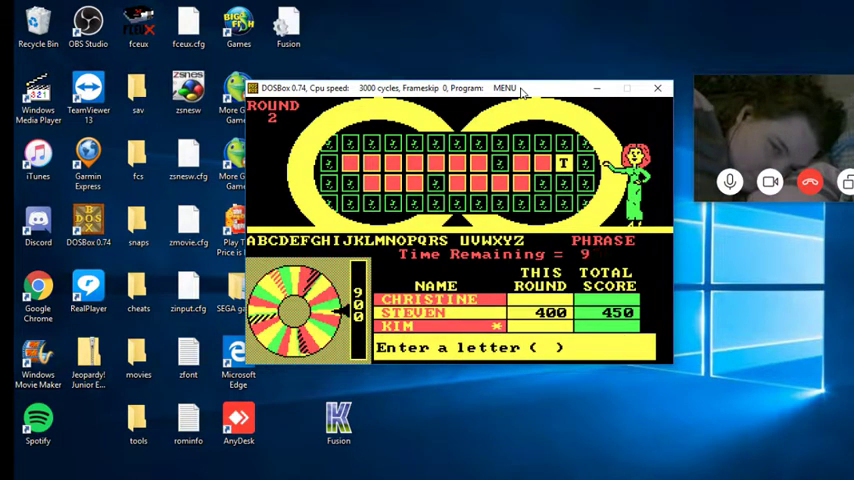
{"action": "type", "text": "n"}
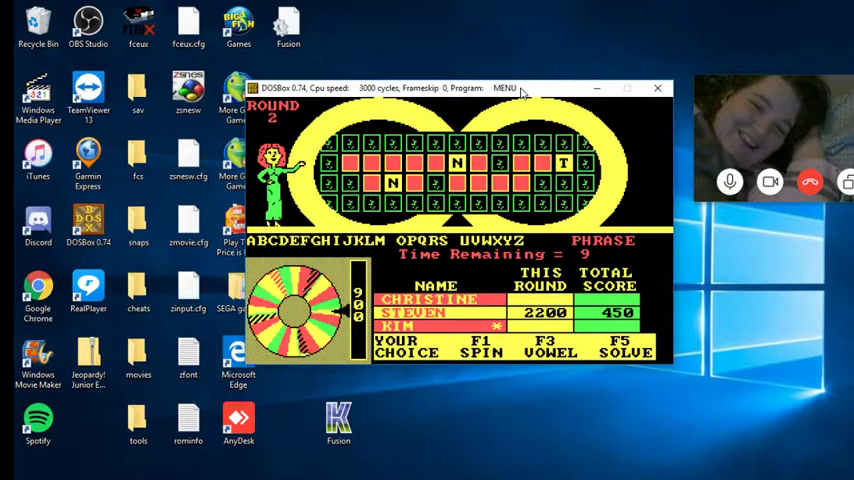
{"action": "key", "text": "F3"}
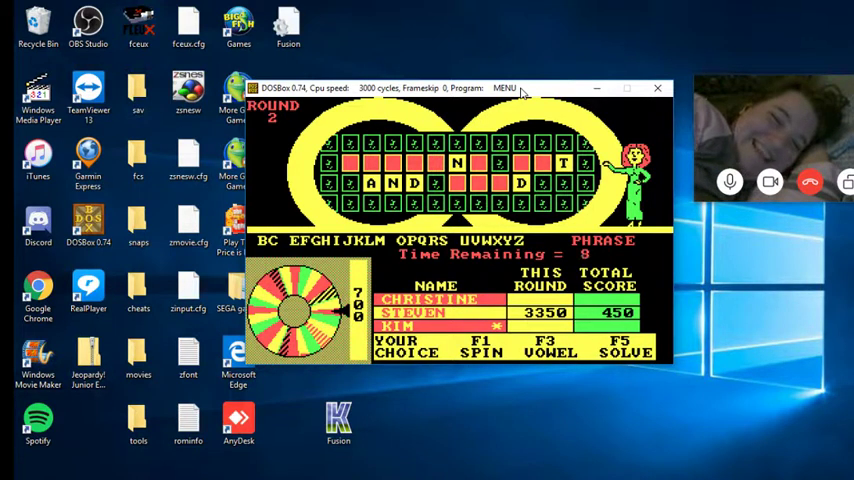
{"action": "key", "text": "F3"}
{"action": "key", "text": "e"}
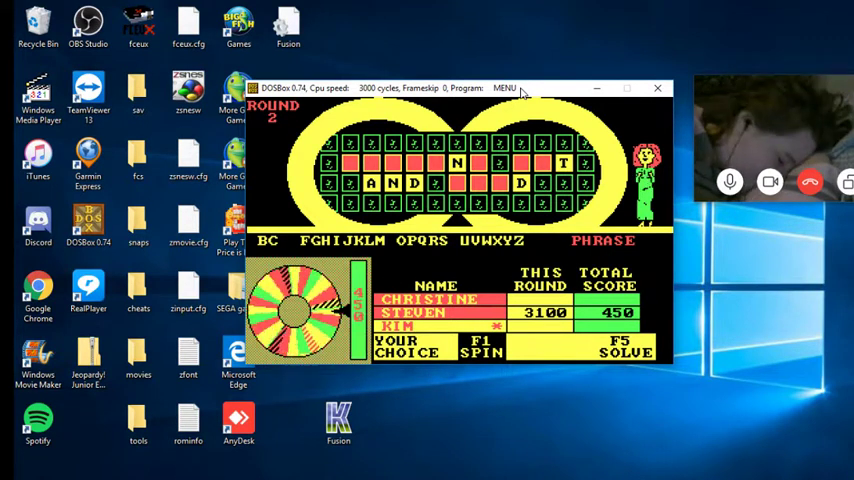
Spin the wheel, call R, then spin again.
{"action": "key", "text": "F1"}
{"action": "type", "text": "p"}
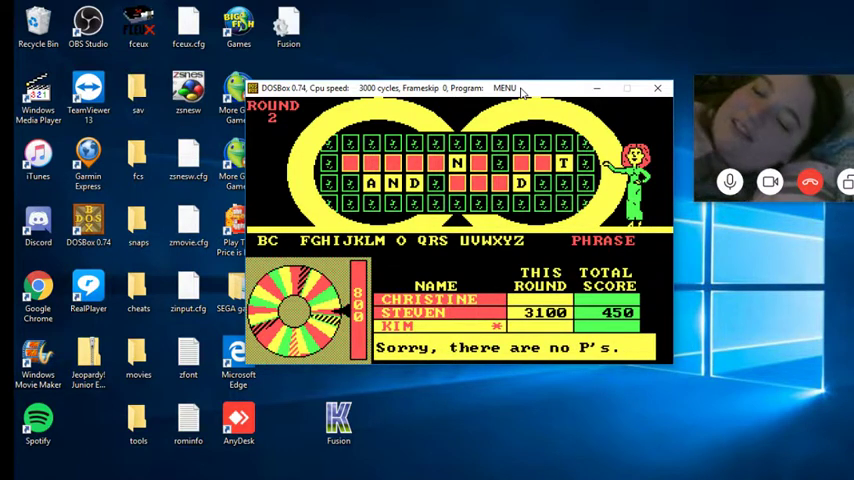
{"action": "key", "text": "F1"}
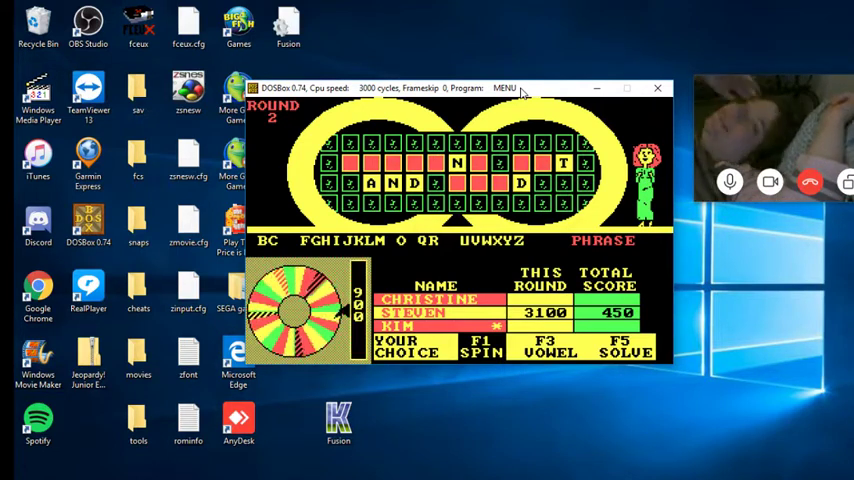
{"action": "key", "text": "F1"}
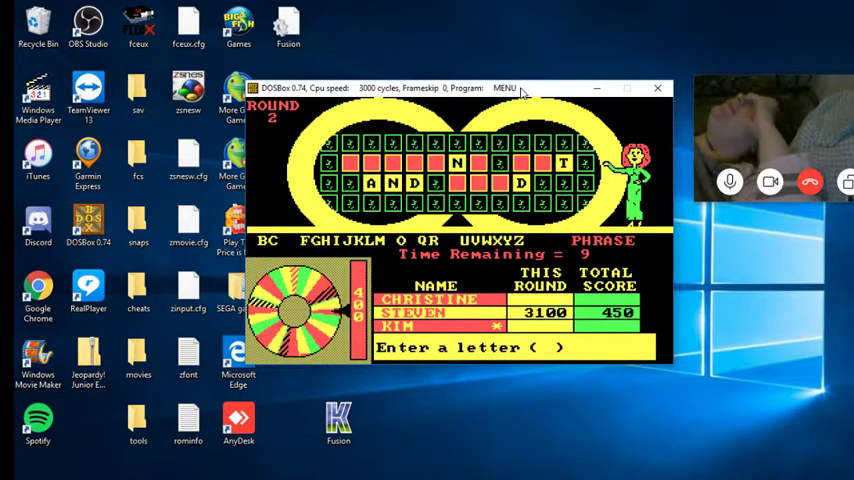
{"action": "key", "text": "r"}
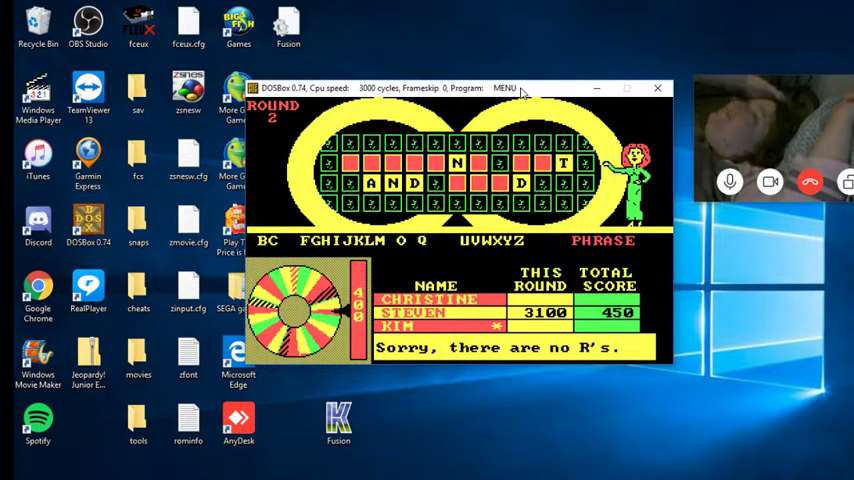
{"action": "key", "text": "F1"}
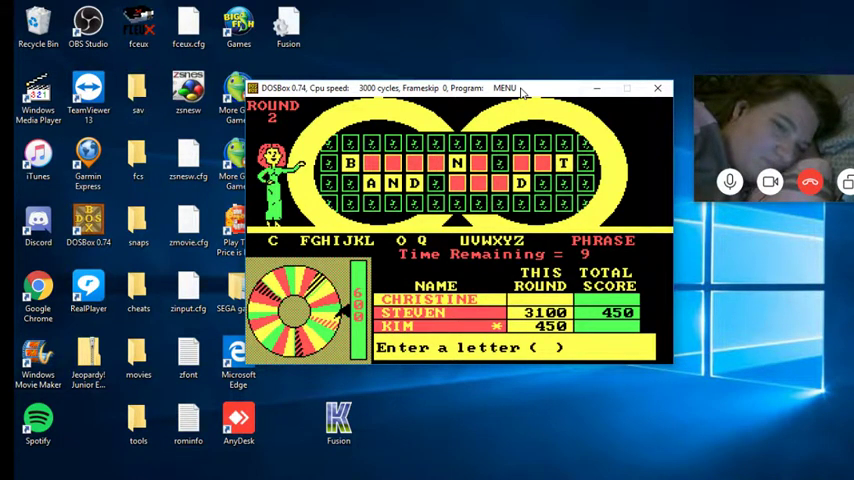
Call the consonant L, then buy the vowel I in the round 2 puzzle.
{"action": "key", "text": "l"}
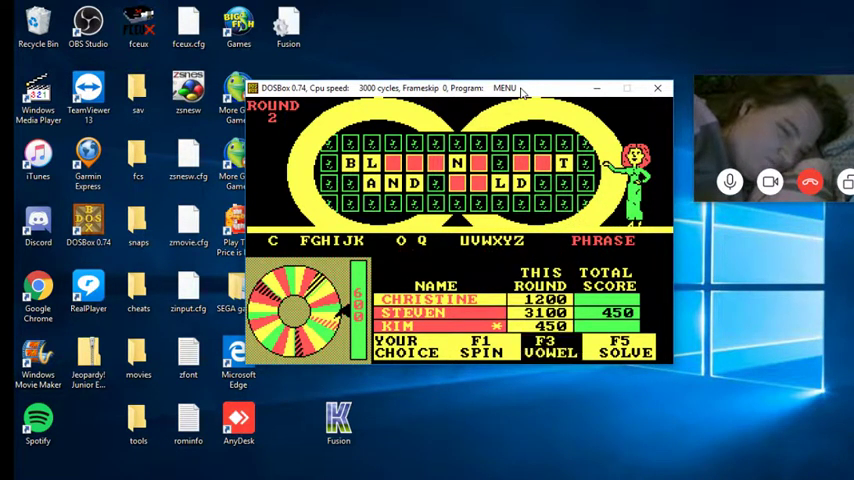
{"action": "key", "text": "F3"}
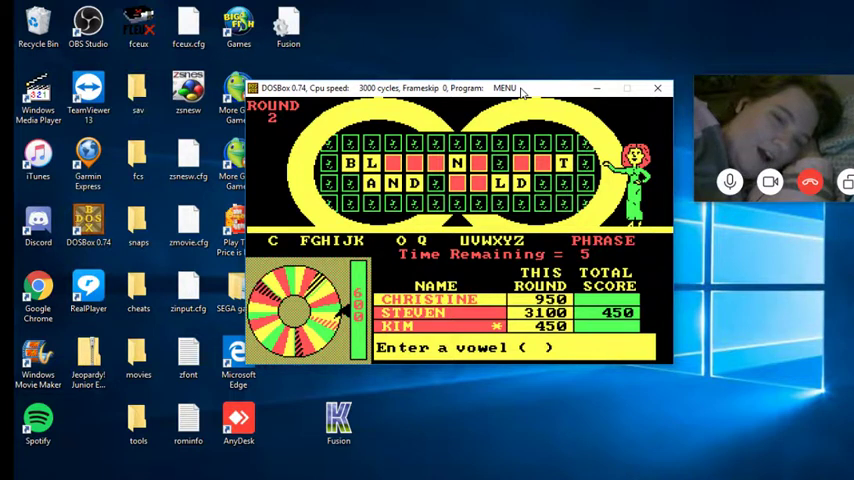
{"action": "type", "text": "i"}
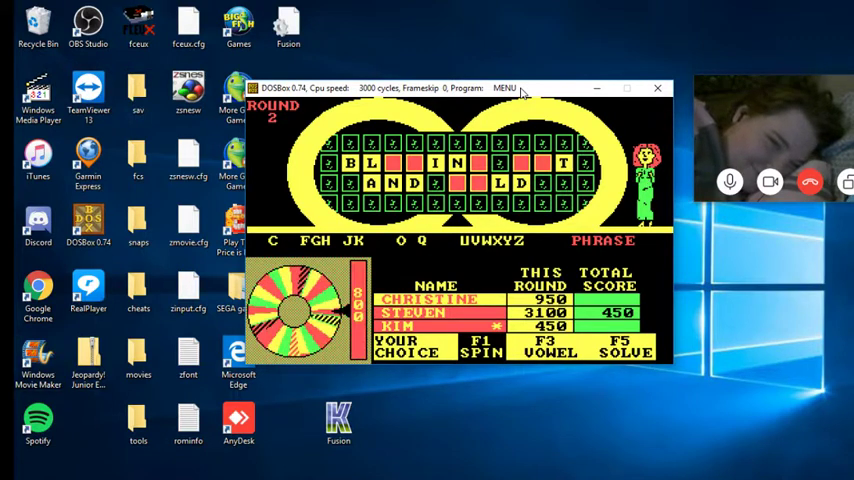
Spin and call G, spin and call H, then buy the vowel O.
{"action": "key", "text": "F1"}
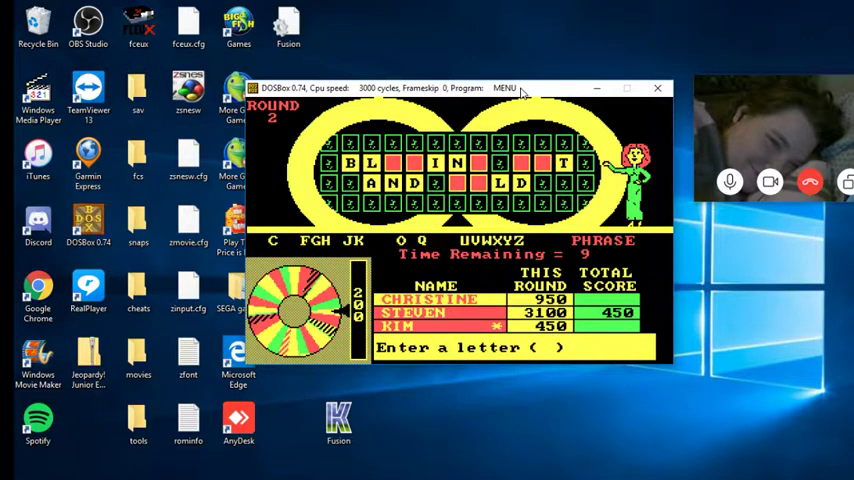
{"action": "key", "text": "g"}
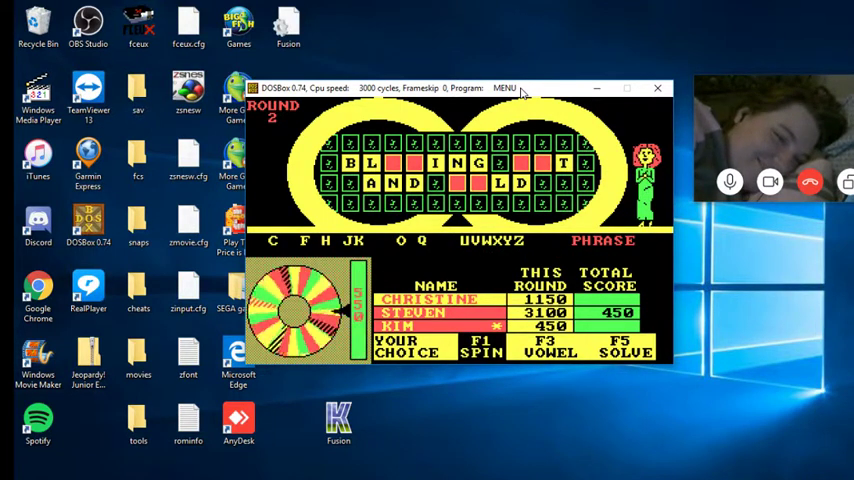
{"action": "key", "text": "F1"}
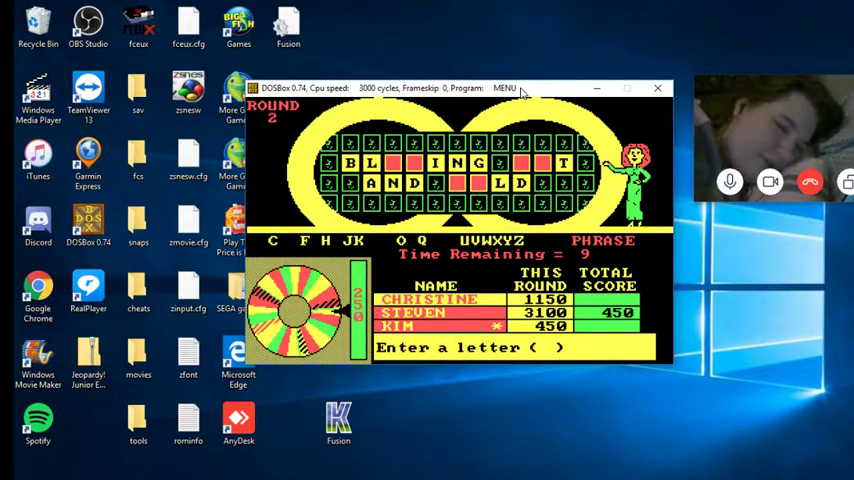
{"action": "key", "text": "h"}
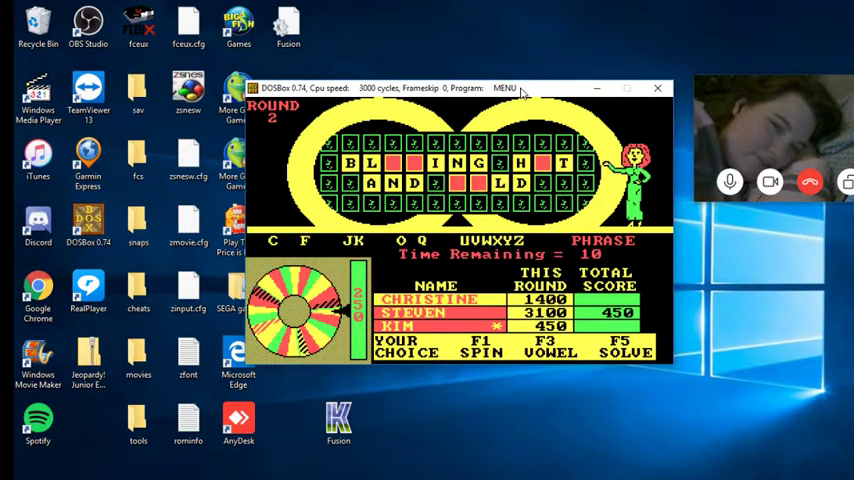
{"action": "key", "text": "F3"}
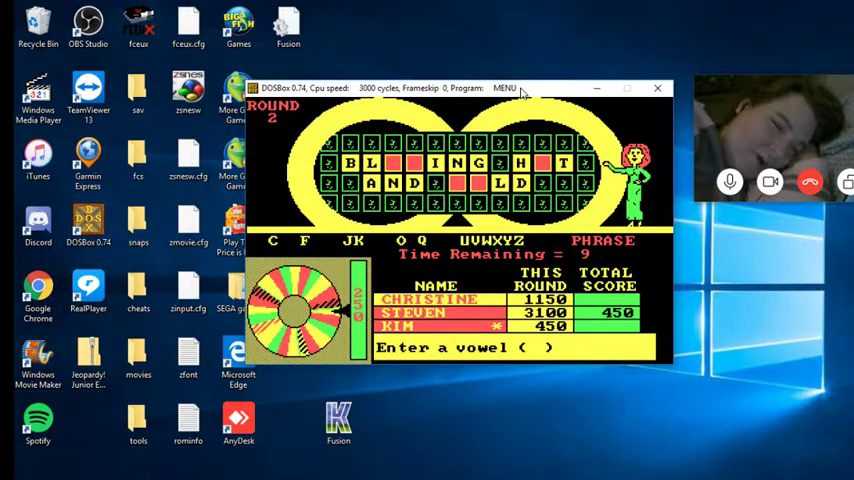
{"action": "type", "text": "o"}
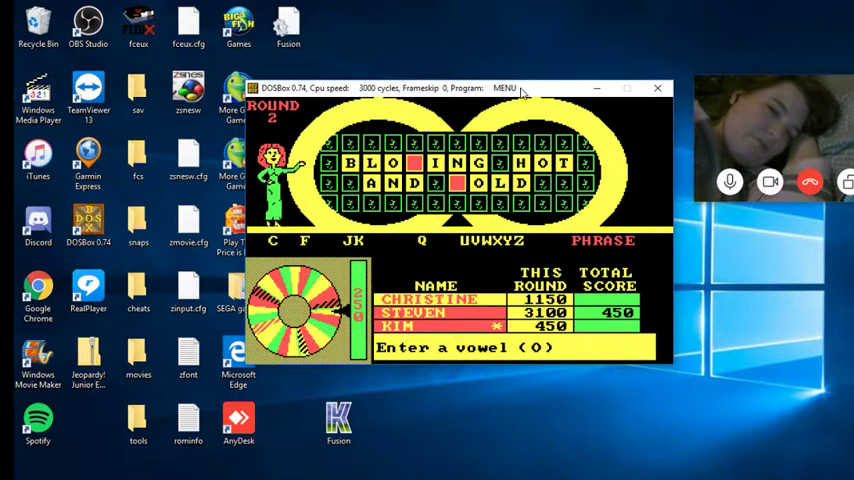
Spin and call C to complete BLOWING HOT AND COLD, advancing to round 3.
{"action": "key", "text": "F1"}
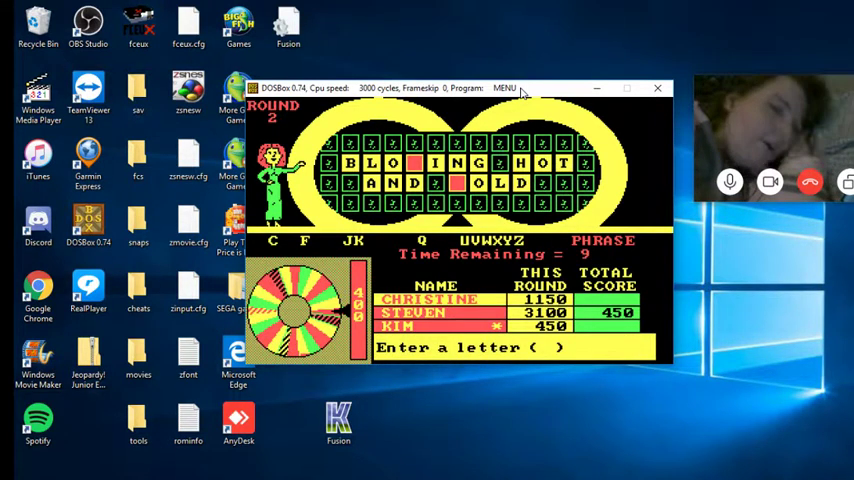
{"action": "type", "text": "c"}
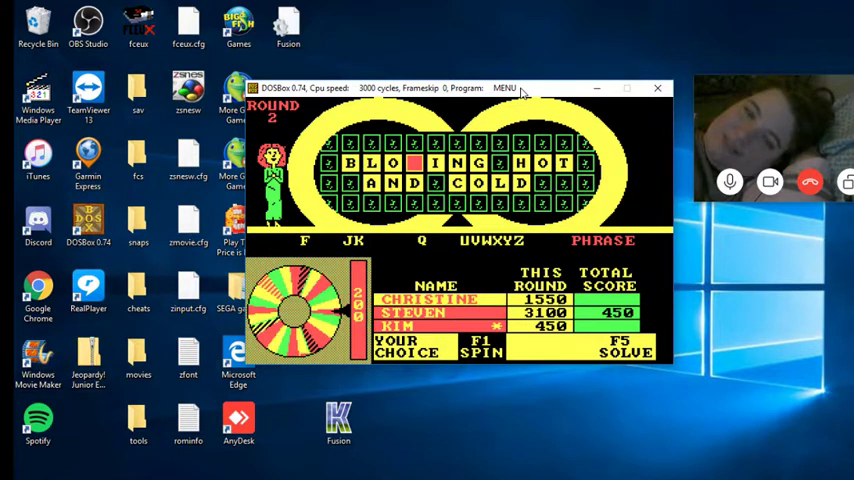
{"action": "key", "text": "F1"}
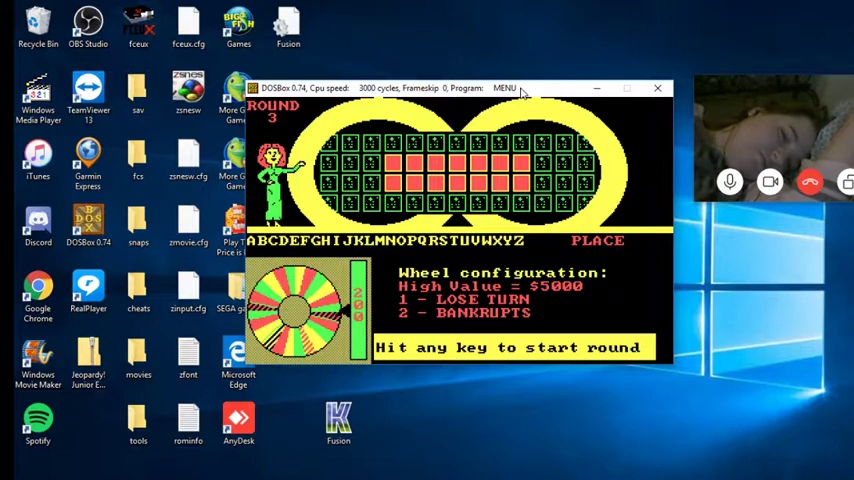
Start round 3 and keep spinning until a T appears and STEVEN holds 350.
{"action": "key", "text": "Return"}
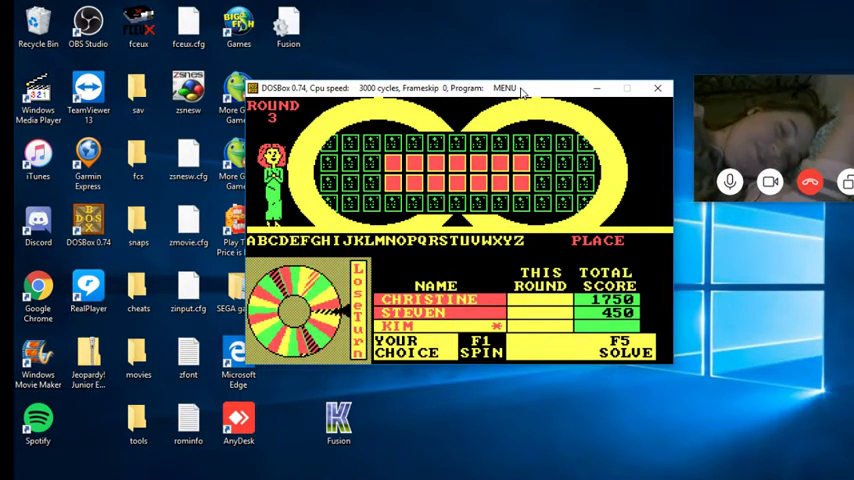
{"action": "key", "text": "F1"}
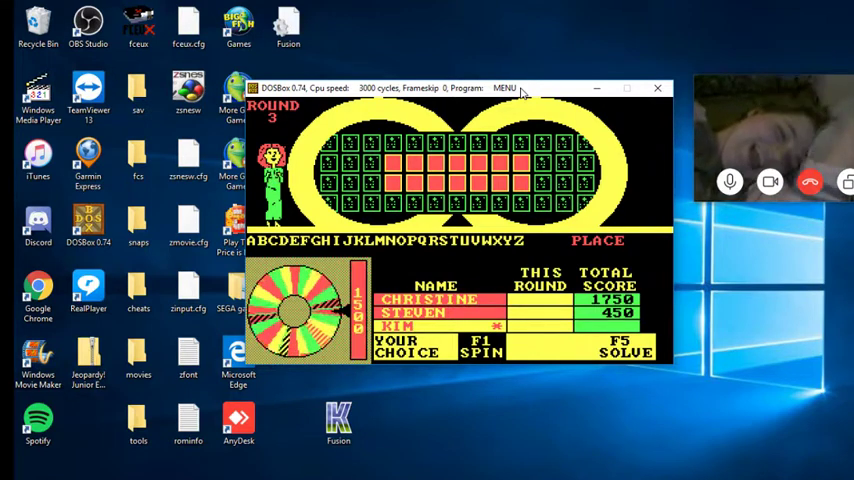
{"action": "key", "text": "F1"}
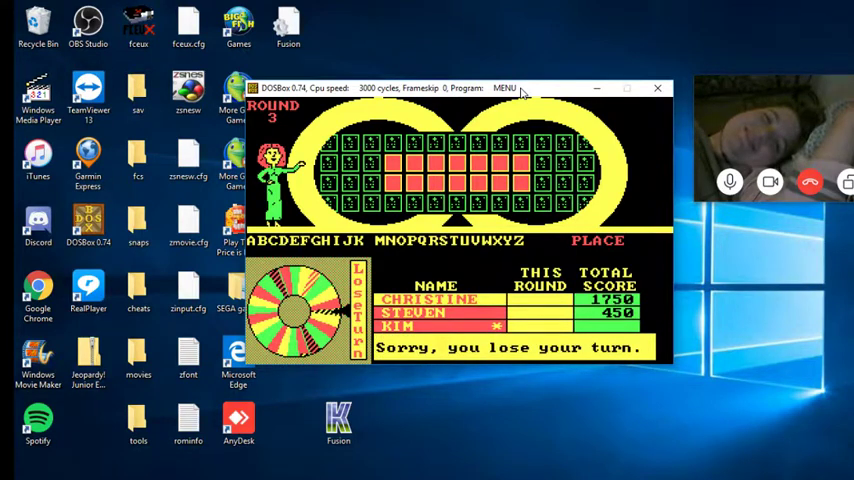
{"action": "key", "text": "F1"}
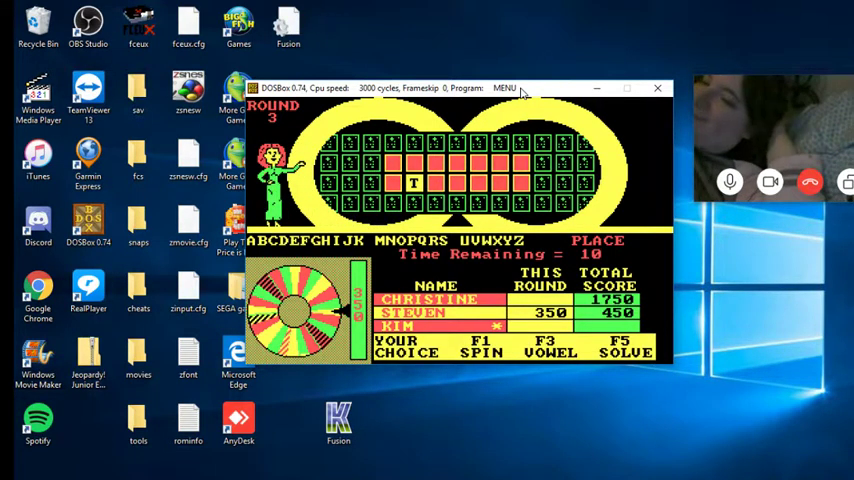
Spin and call S, then buy two vowels in the round 3 puzzle.
{"action": "key", "text": "F1"}
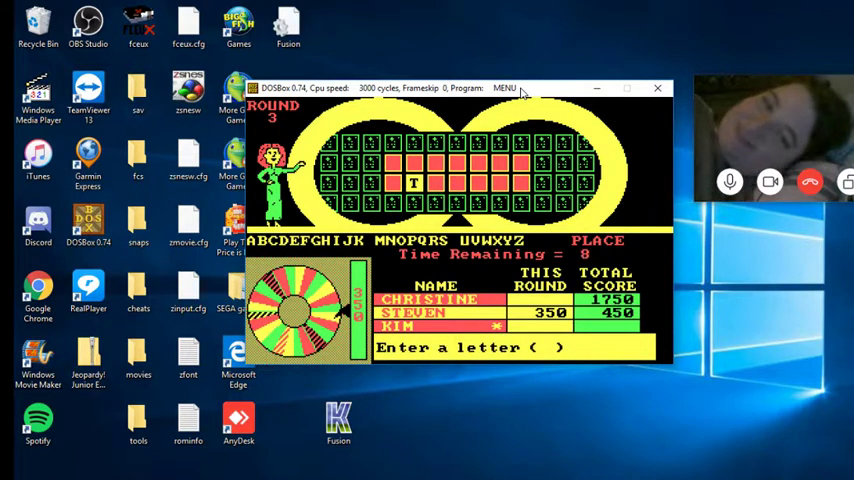
{"action": "key", "text": "s"}
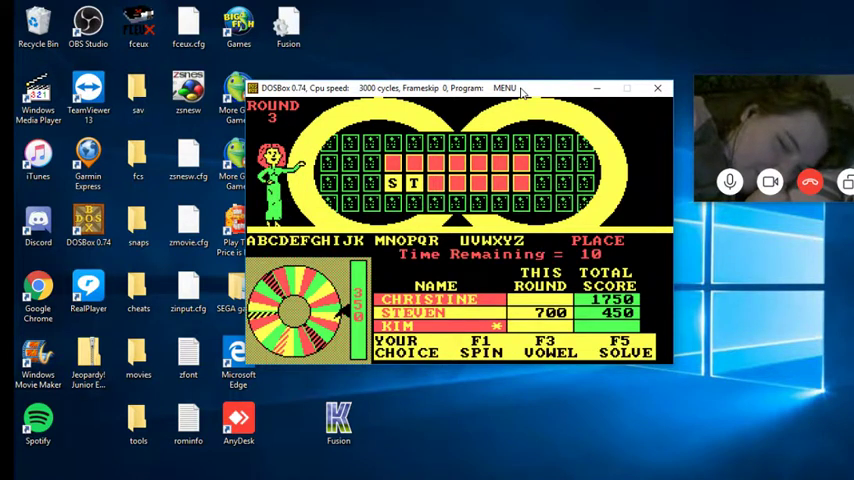
{"action": "key", "text": "F3"}
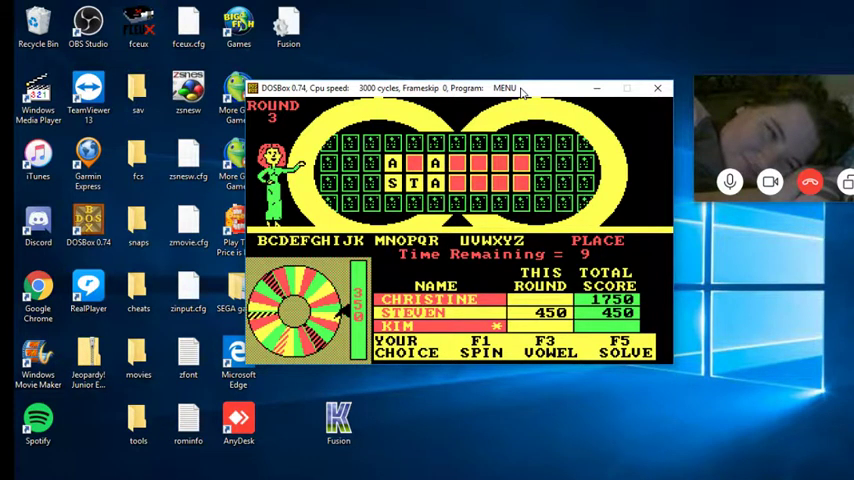
{"action": "key", "text": "F1"}
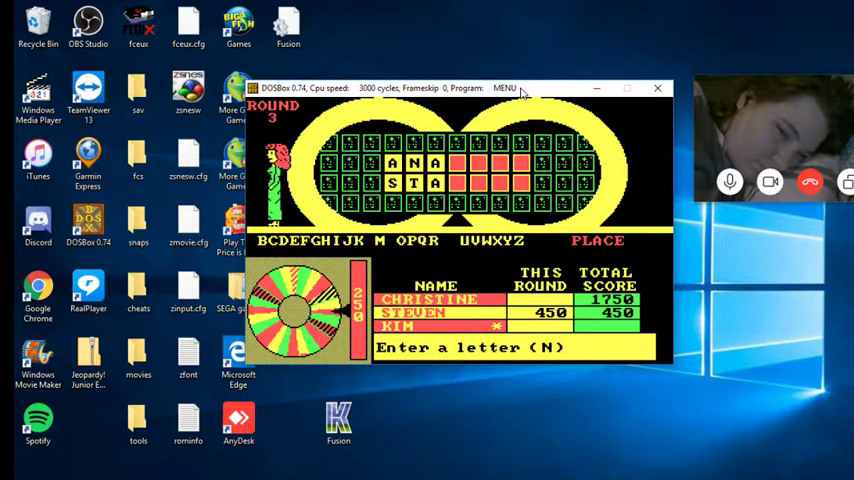
{"action": "key", "text": "F3"}
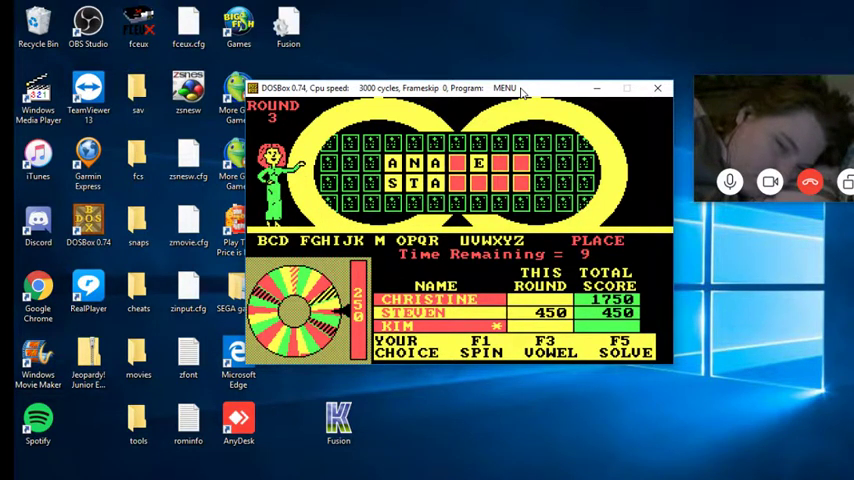
Keep spinning past a BANKRUPT, then land on 800 and call D.
{"action": "key", "text": "F1"}
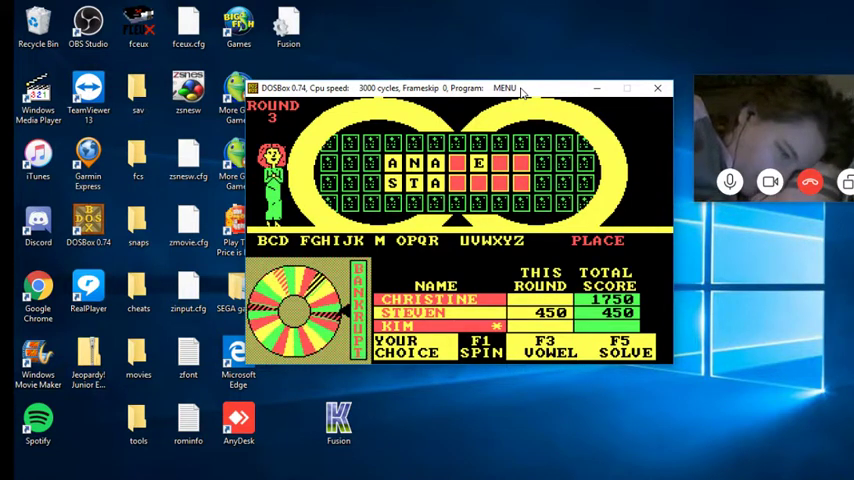
{"action": "key", "text": "F1"}
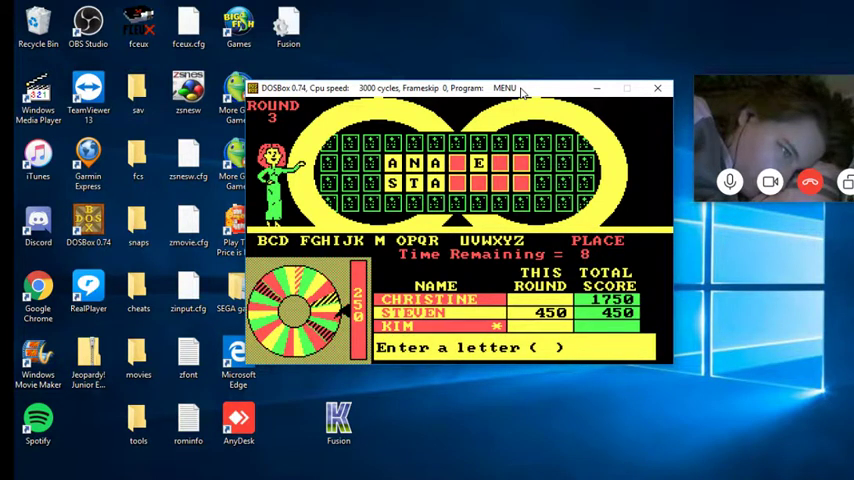
{"action": "type", "text": "h"}
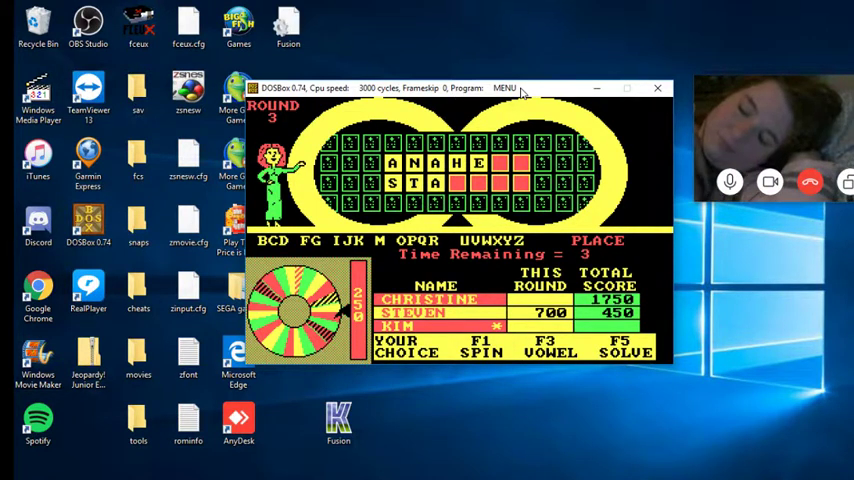
{"action": "key", "text": "F1"}
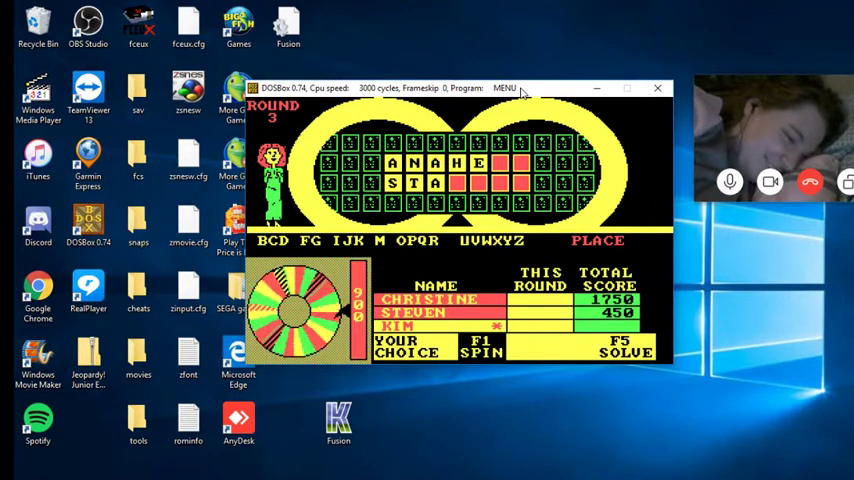
{"action": "key", "text": "F1"}
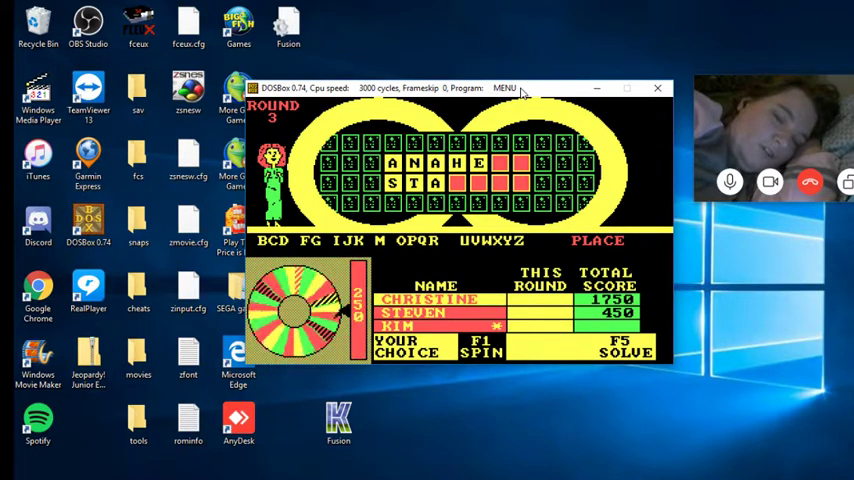
{"action": "key", "text": "F1"}
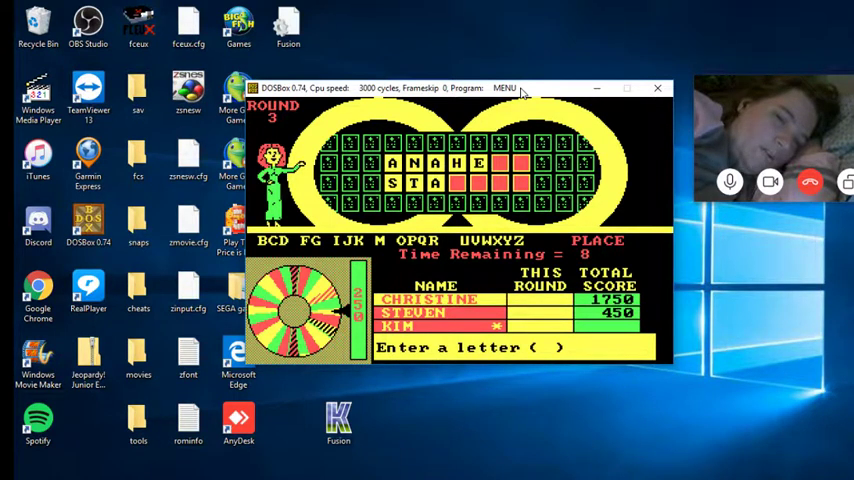
{"action": "type", "text": "r"}
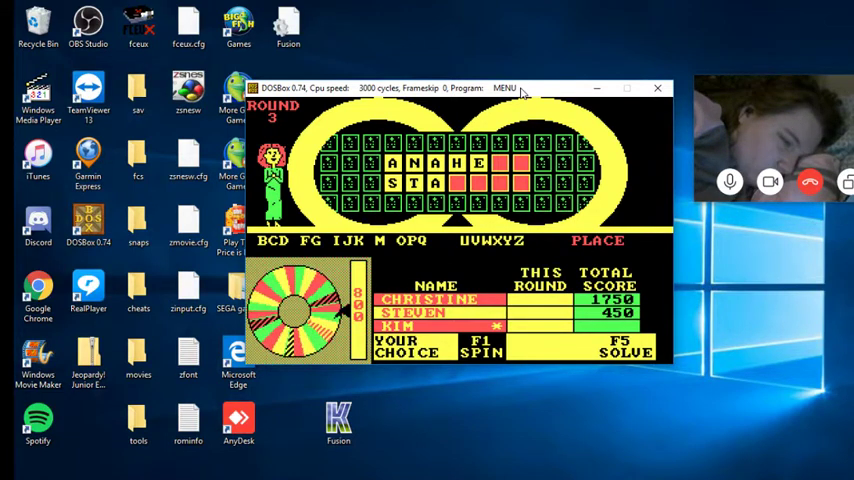
{"action": "key", "text": "F1"}
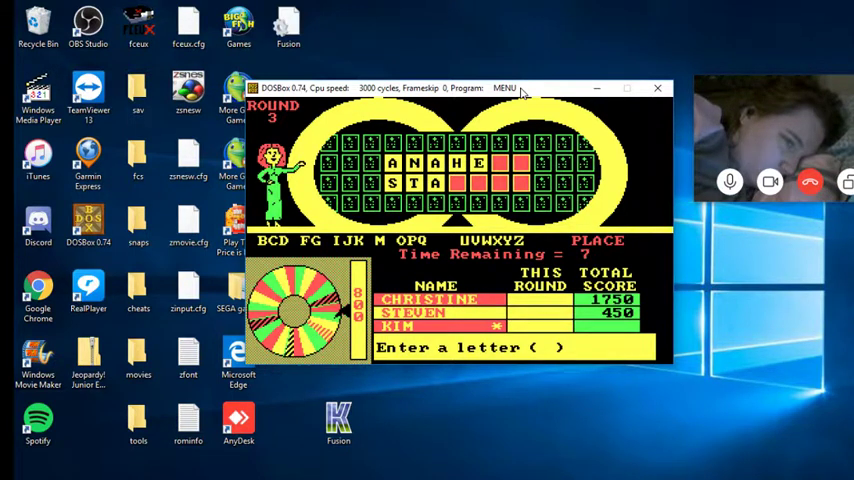
{"action": "key", "text": "d"}
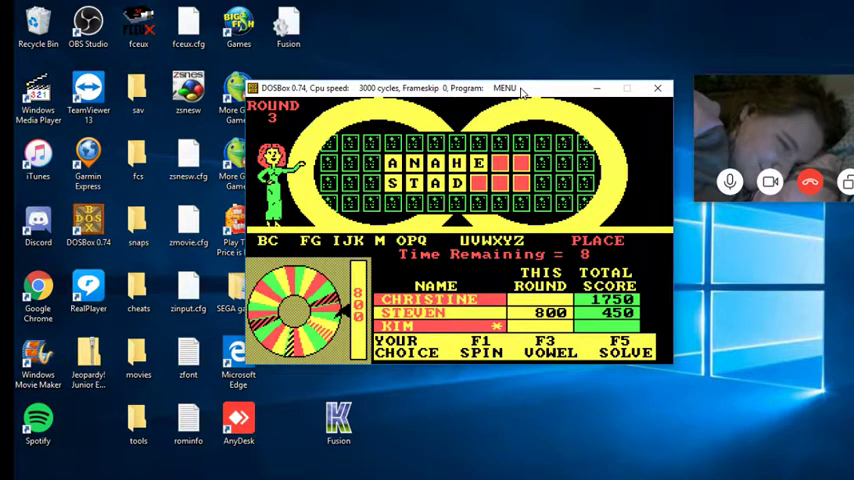
Solve the round 3 puzzle with the answer ANAHEIM STADIUM.
{"action": "key", "text": "F5"}
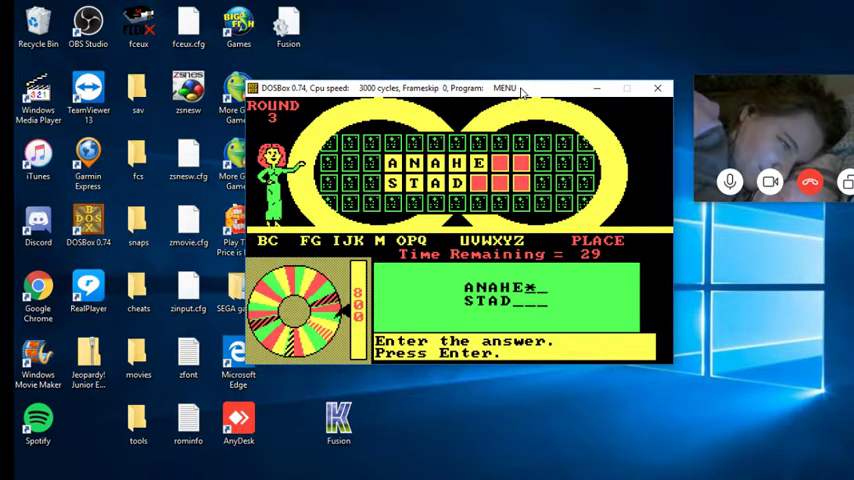
{"action": "type", "text": "IM"}
{"action": "type", "text": "IUM"}
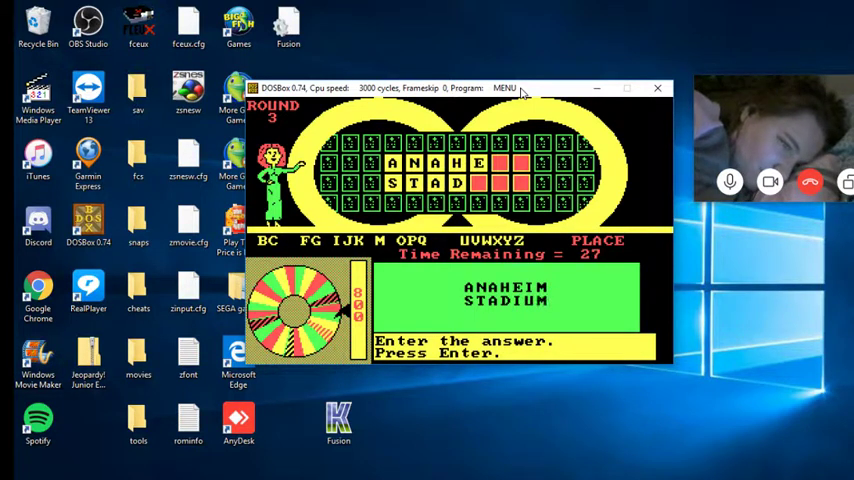
{"action": "key", "text": "Return"}
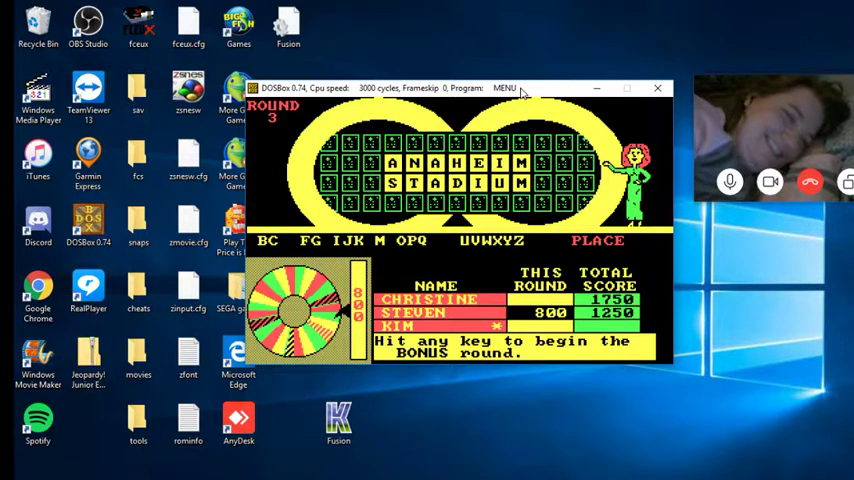
Begin the bonus round and choose DREAM VACATION as the prize.
{"action": "key", "text": "Return"}
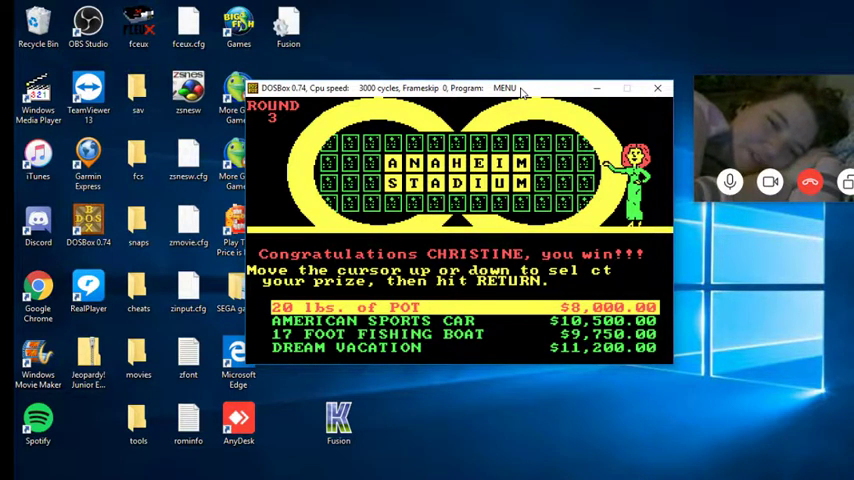
{"action": "key", "text": "Down"}
{"action": "key", "text": "Down"}
{"action": "key", "text": "Down"}
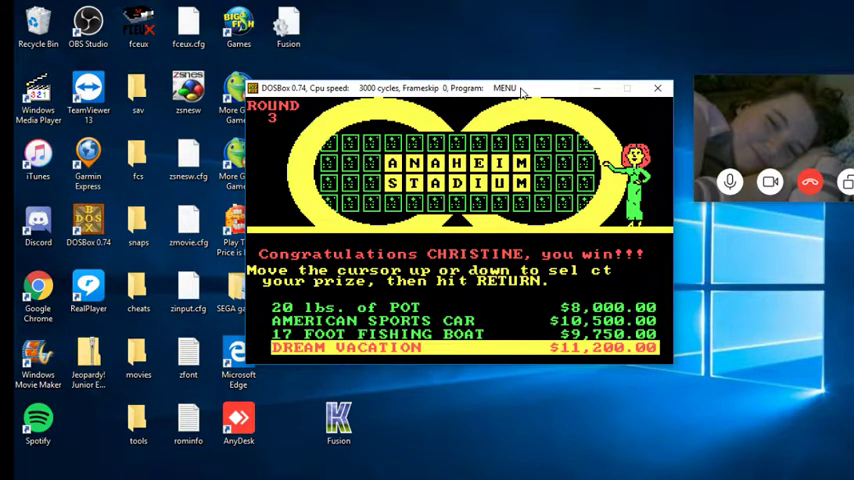
{"action": "key", "text": "Return"}
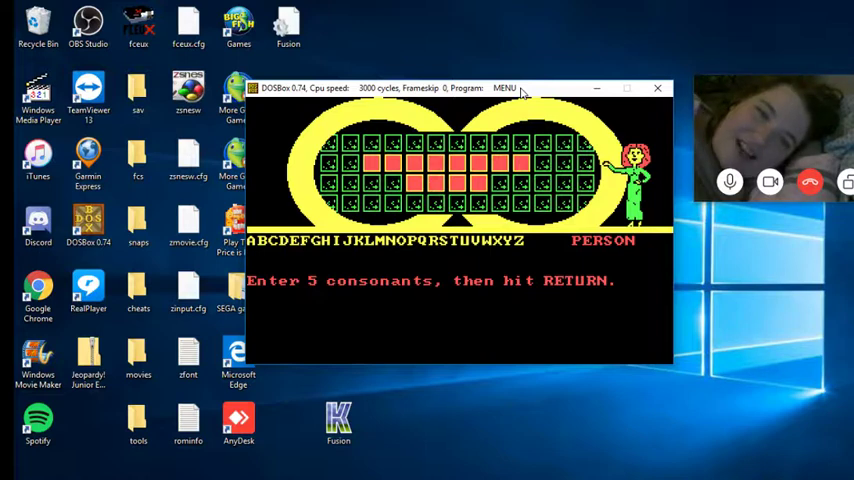
{"action": "type", "text": "n"}
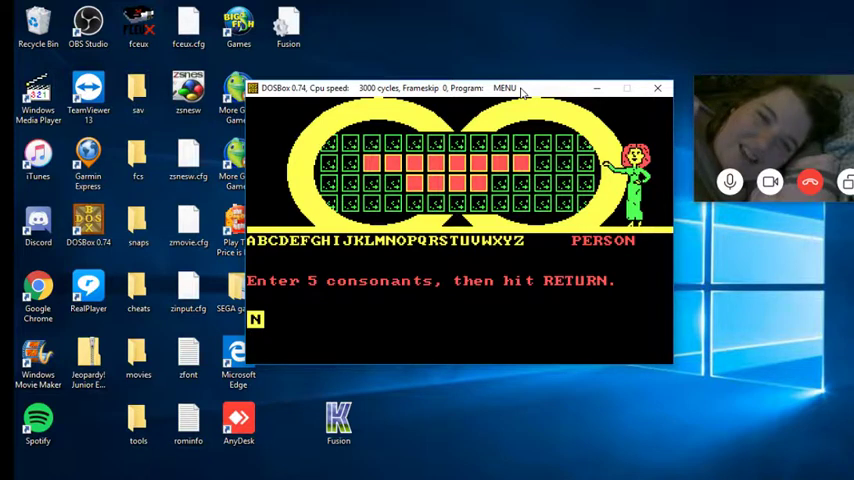
{"action": "type", "text": "p"}
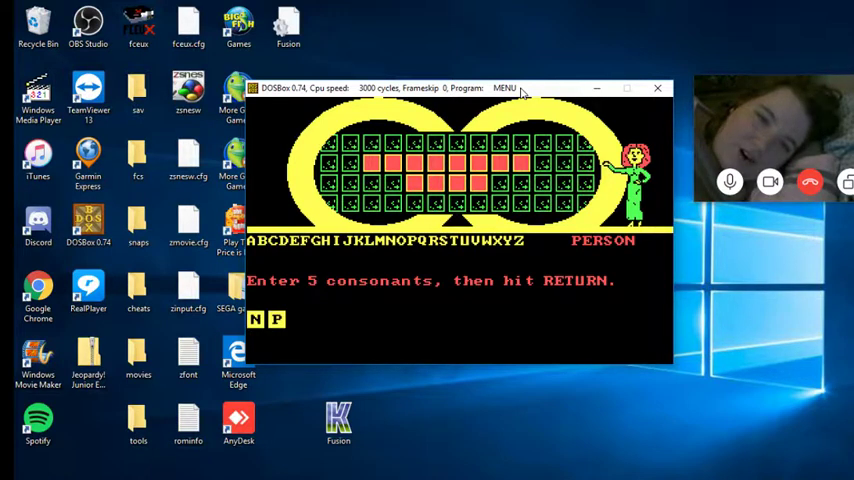
{"action": "type", "text": "r"}
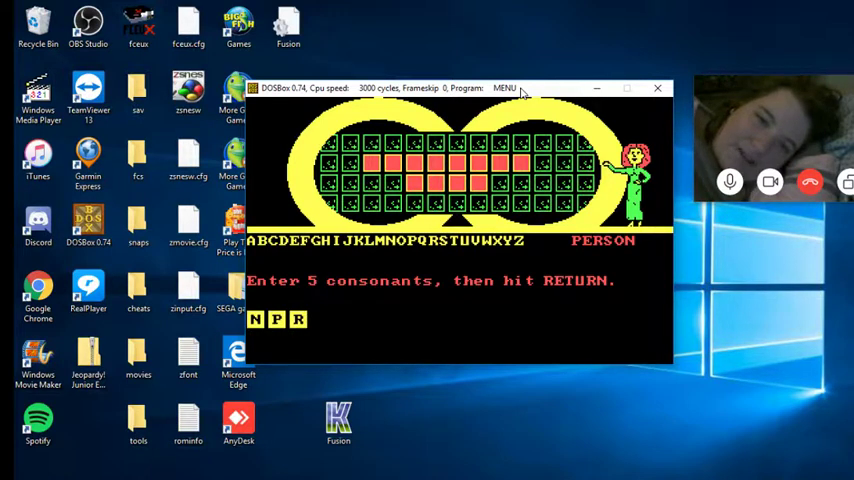
{"action": "type", "text": "s"}
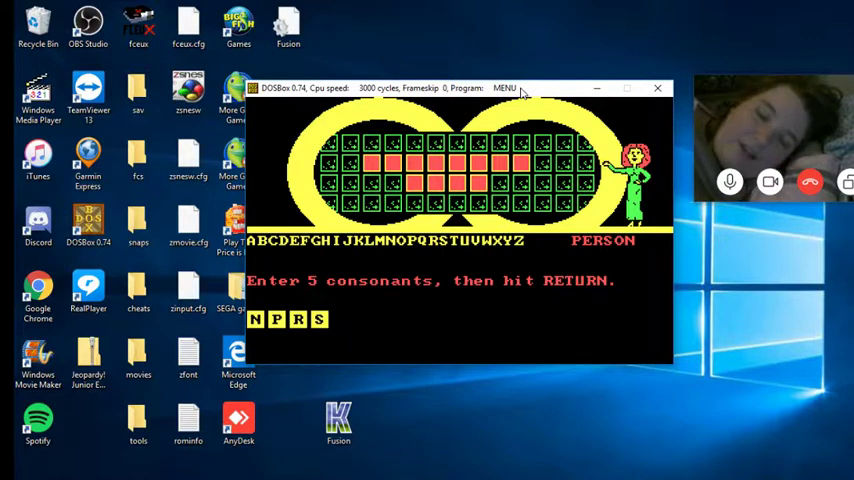
{"action": "type", "text": "t"}
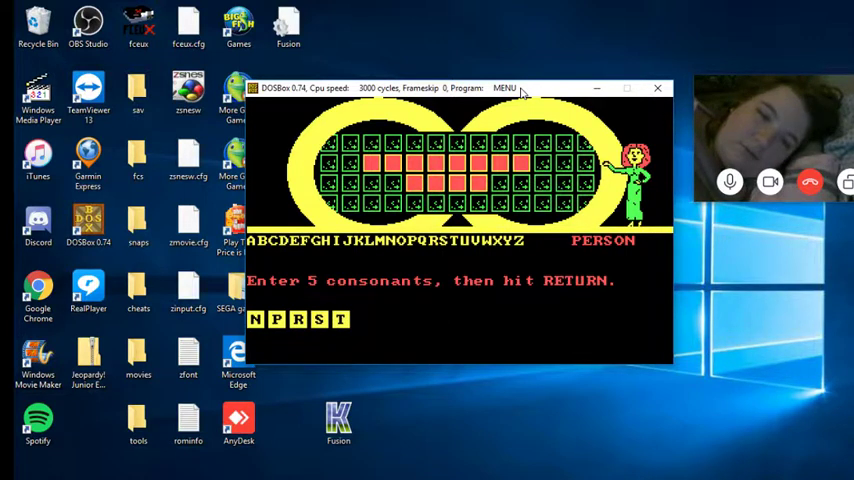
Submit N, P, R, S and T as the five bonus consonants.
{"action": "key", "text": "Return"}
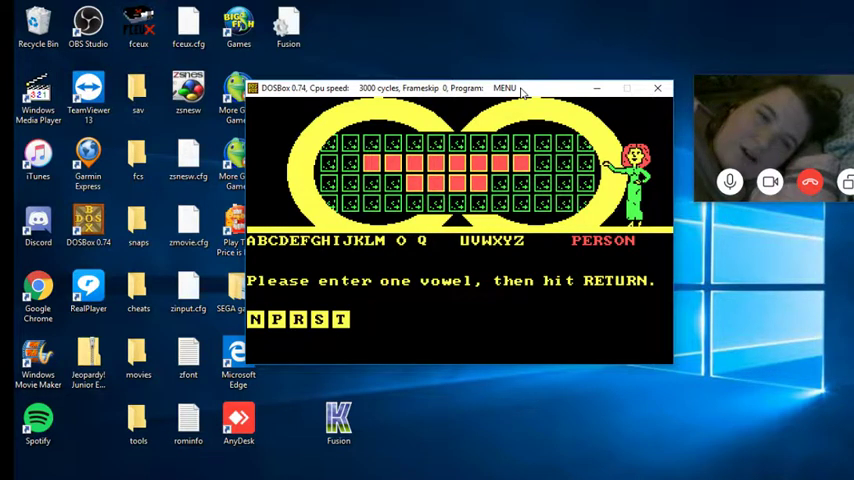
{"action": "type", "text": "i"}
Submit I as the bonus vowel and let the timer expire, revealing SALVADOR DALI.
{"action": "key", "text": "Return"}
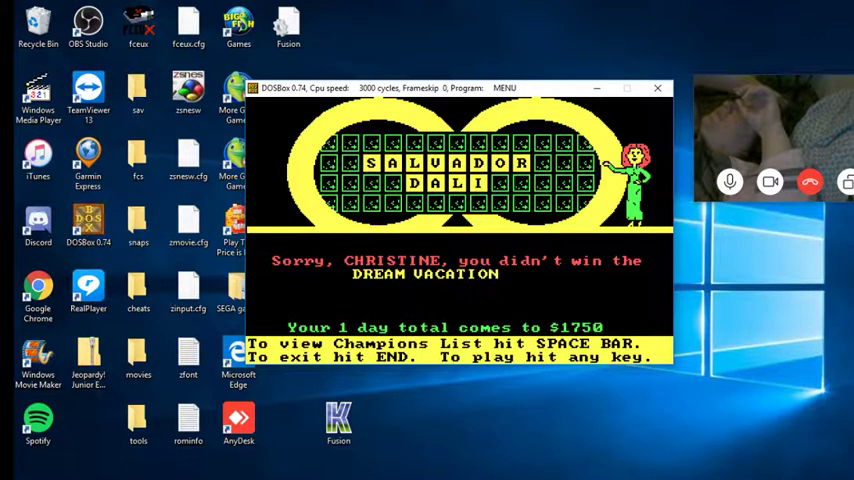
{"action": "right_click", "coordinate": [847, 447]}
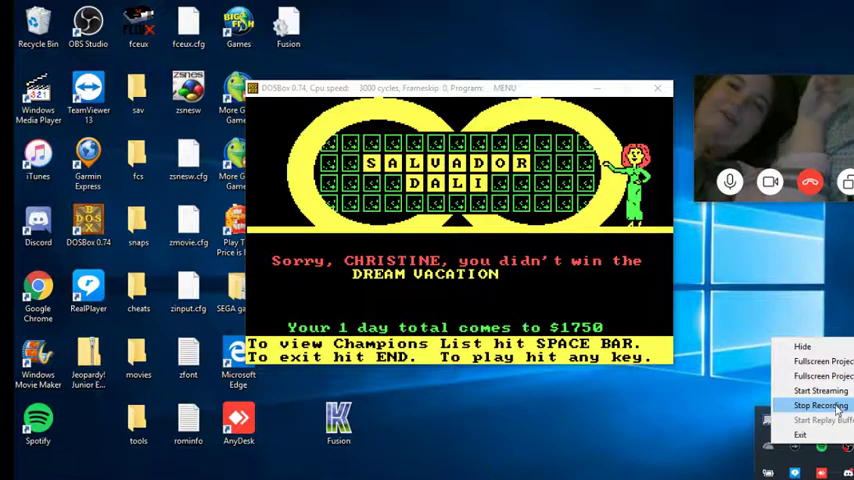